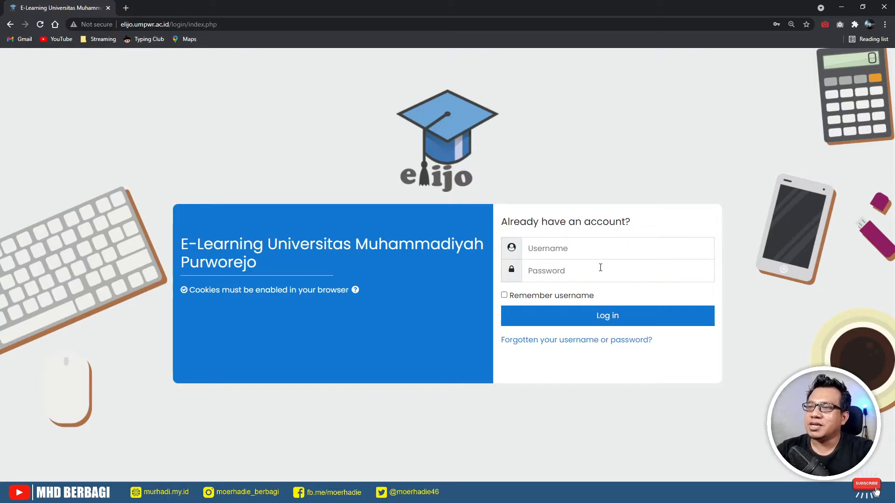
- Sign in with the saved Chrome credentials and look over the Dashboard's course overview
{"action": "left_click", "coordinate": [550, 249]}
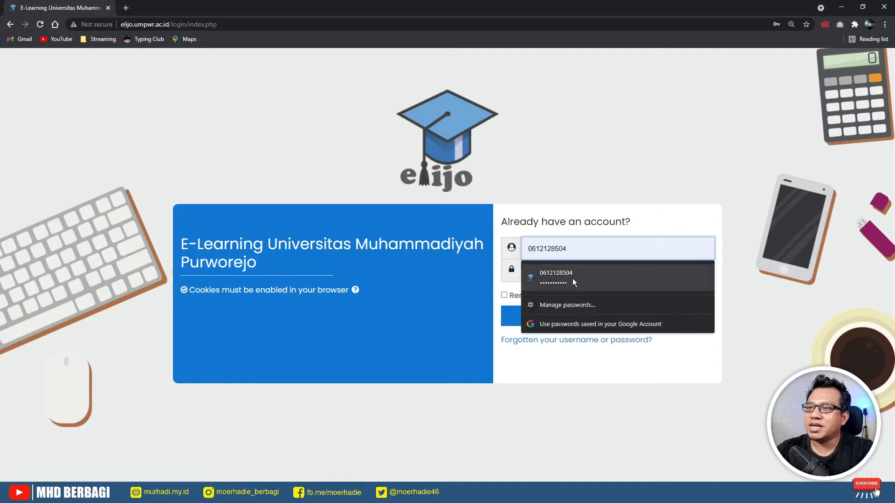
{"action": "left_click", "coordinate": [572, 281]}
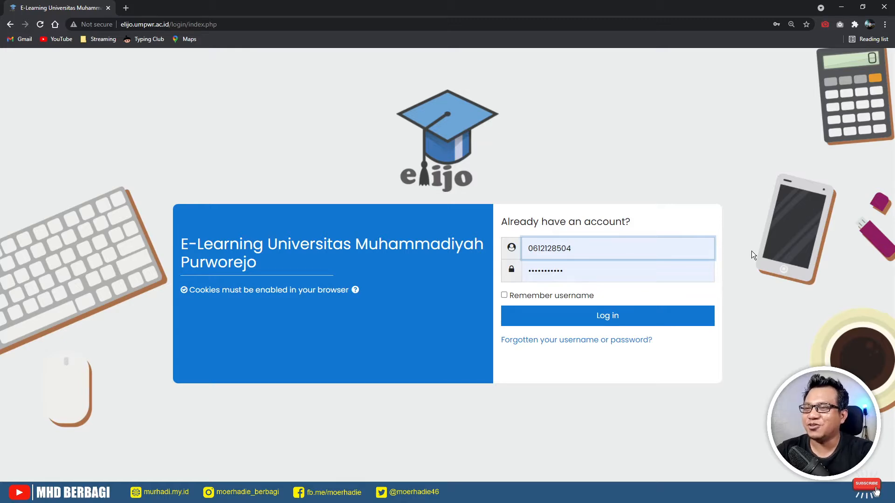
{"action": "left_click", "coordinate": [607, 326]}
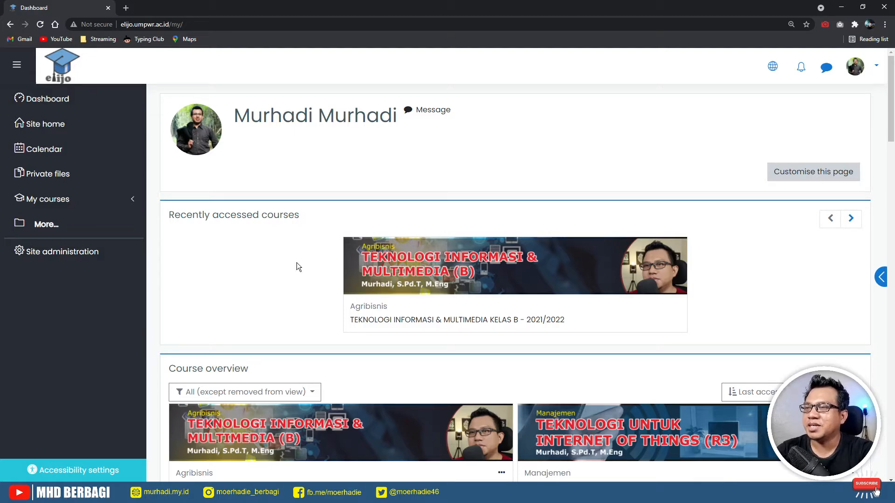
{"action": "scroll", "coordinate": [297, 262], "scroll_direction": "down", "scroll_amount": 5}
{"action": "scroll", "coordinate": [296, 262], "scroll_direction": "down", "scroll_amount": 10}
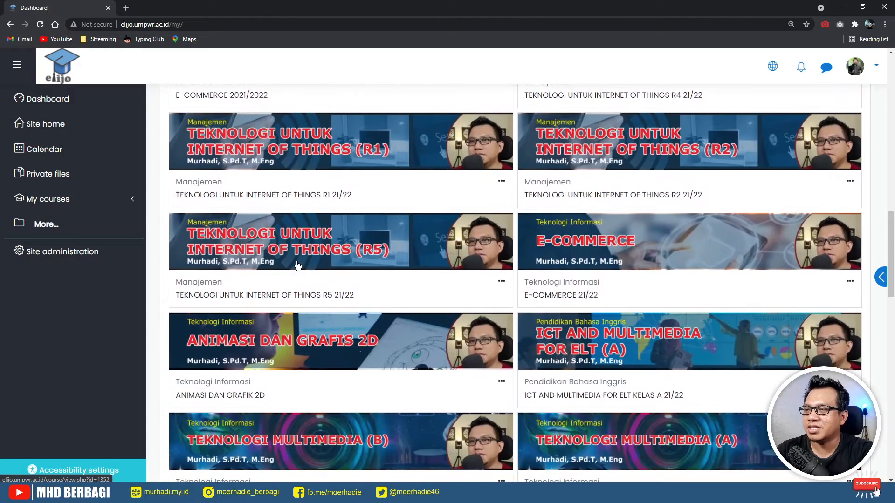
{"action": "scroll", "coordinate": [296, 262], "scroll_direction": "down", "scroll_amount": 3}
{"action": "scroll", "coordinate": [296, 259], "scroll_direction": "up", "scroll_amount": 7}
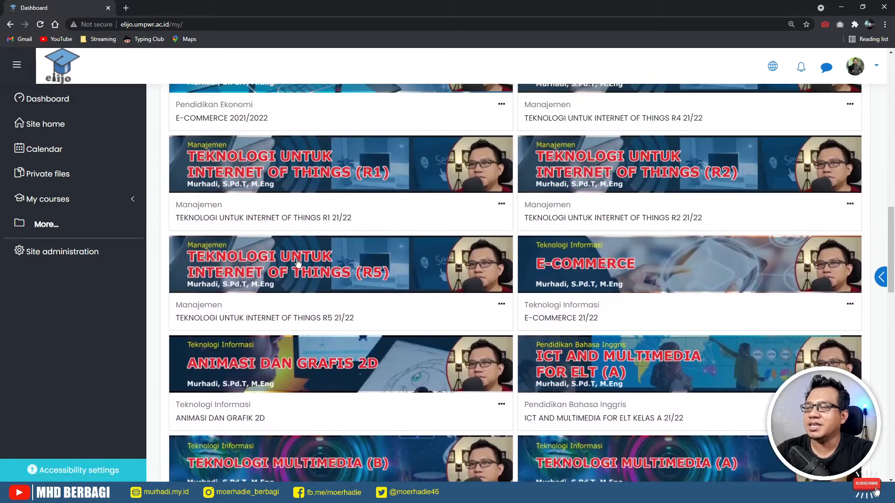
{"action": "scroll", "coordinate": [299, 263], "scroll_direction": "up", "scroll_amount": 6}
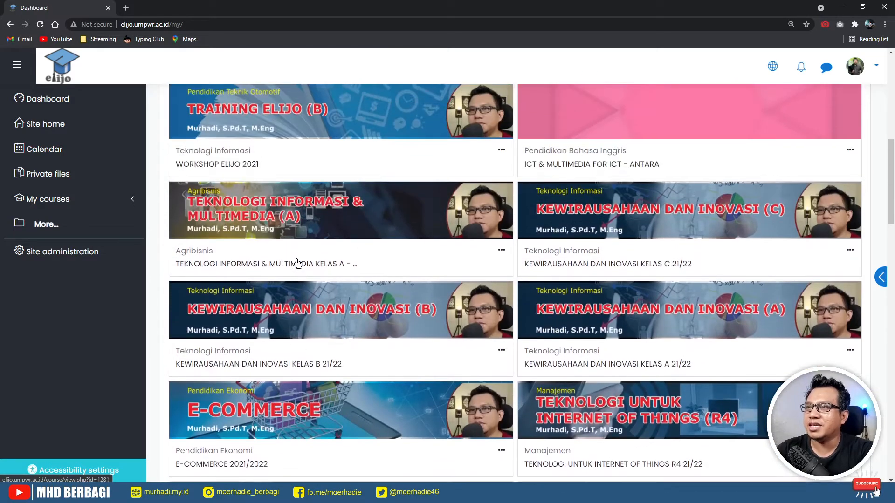
{"action": "scroll", "coordinate": [298, 263], "scroll_direction": "up", "scroll_amount": 5}
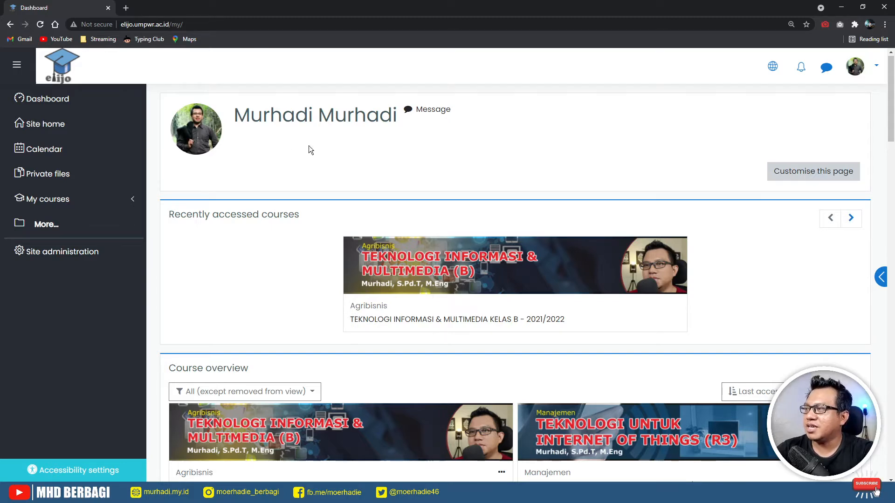
- Go to Site administration > Manage courses and categories and scroll the category list
{"action": "left_click", "coordinate": [70, 259]}
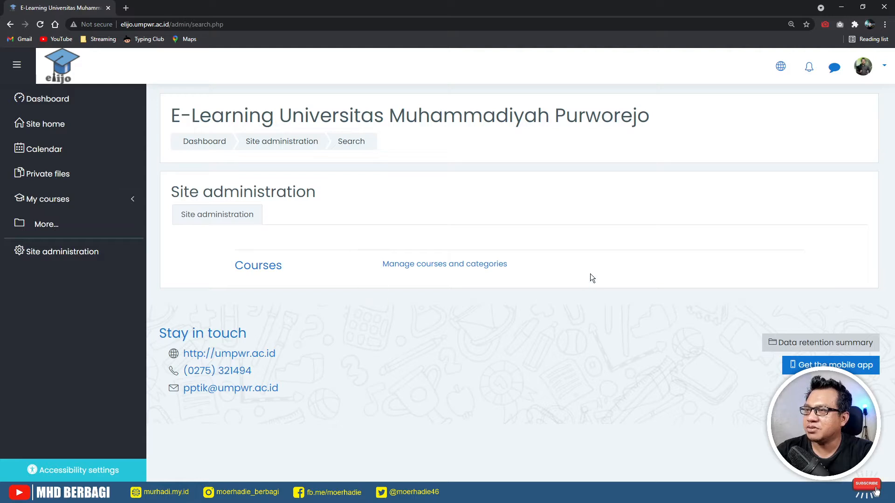
{"action": "left_click", "coordinate": [443, 265]}
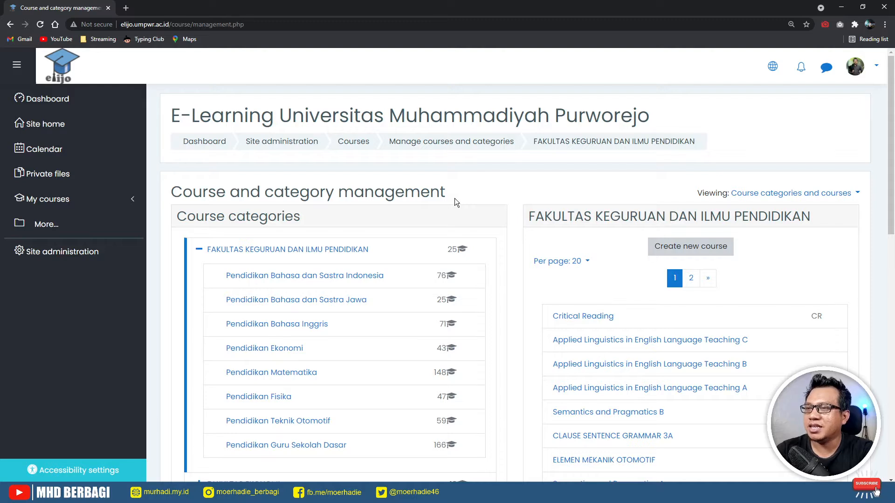
{"action": "scroll", "coordinate": [460, 219], "scroll_direction": "down", "scroll_amount": 5}
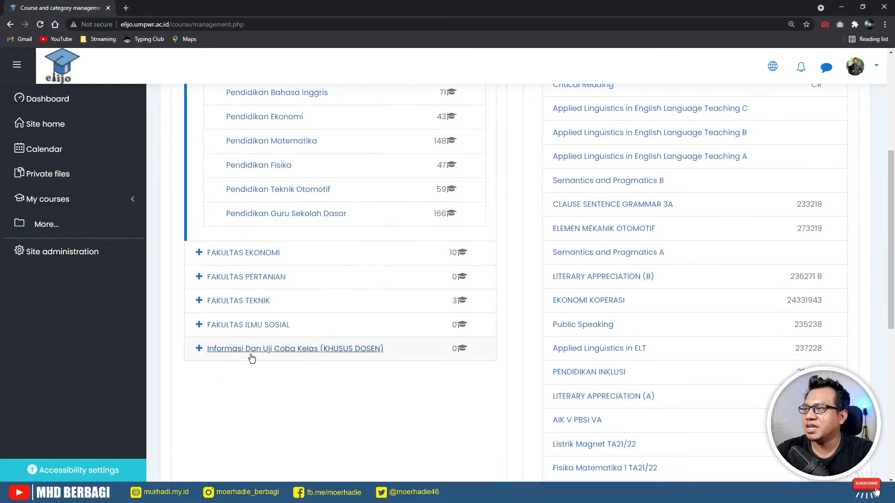
- Expand FAKULTAS TEKNIK and open its Teknologi Informasi subcategory with 125 courses
{"action": "left_click", "coordinate": [255, 301]}
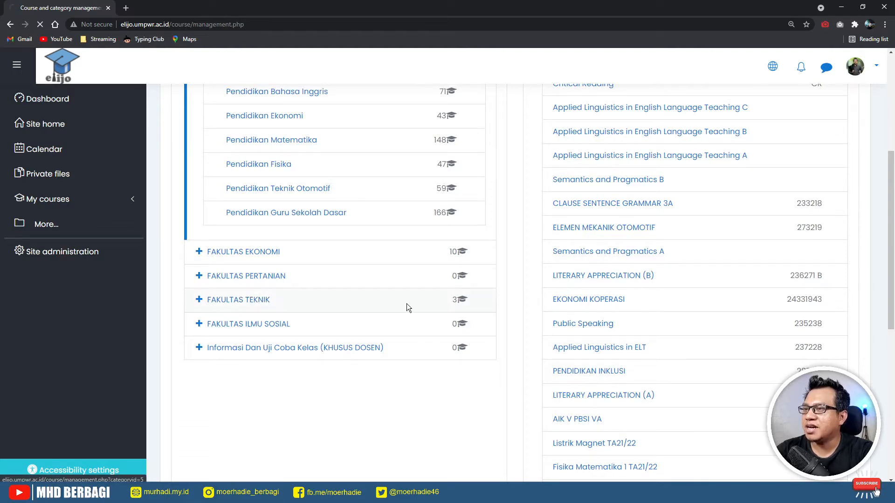
{"action": "scroll", "coordinate": [423, 329], "scroll_direction": "down", "scroll_amount": 3}
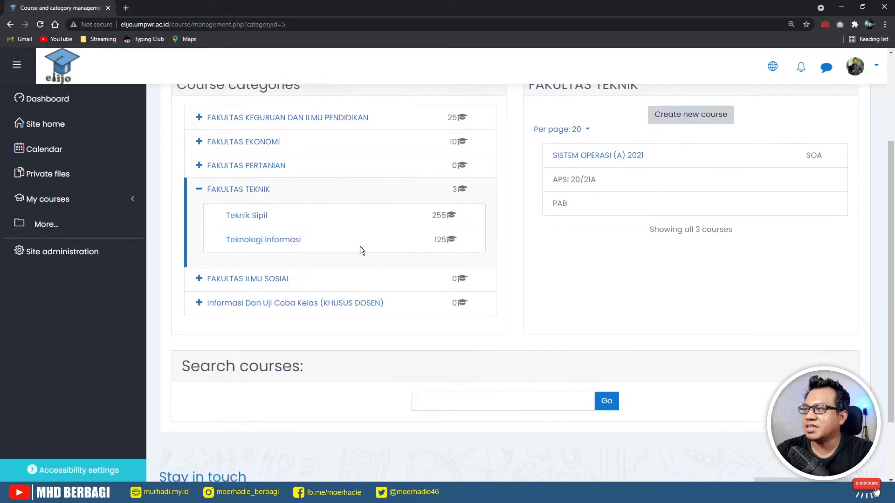
{"action": "left_click", "coordinate": [289, 233]}
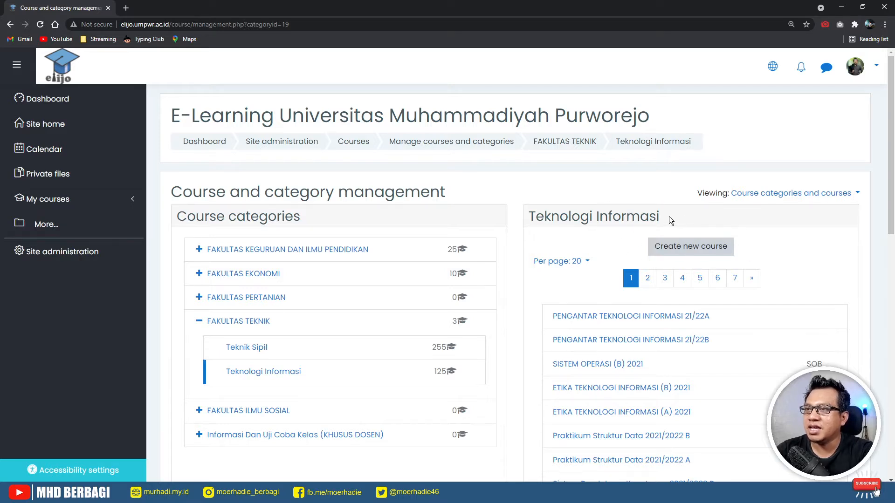
{"action": "left_click_drag", "start_coordinate": [669, 216], "coordinate": [532, 213]}
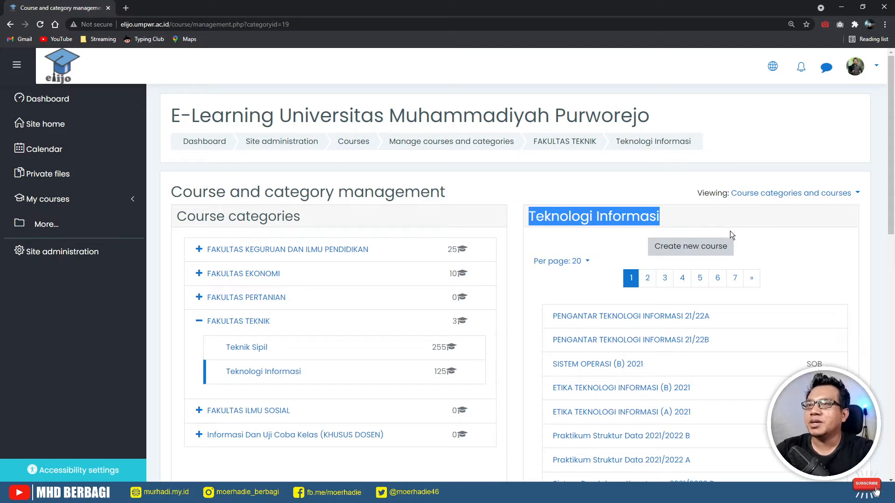
{"action": "left_click", "coordinate": [774, 249]}
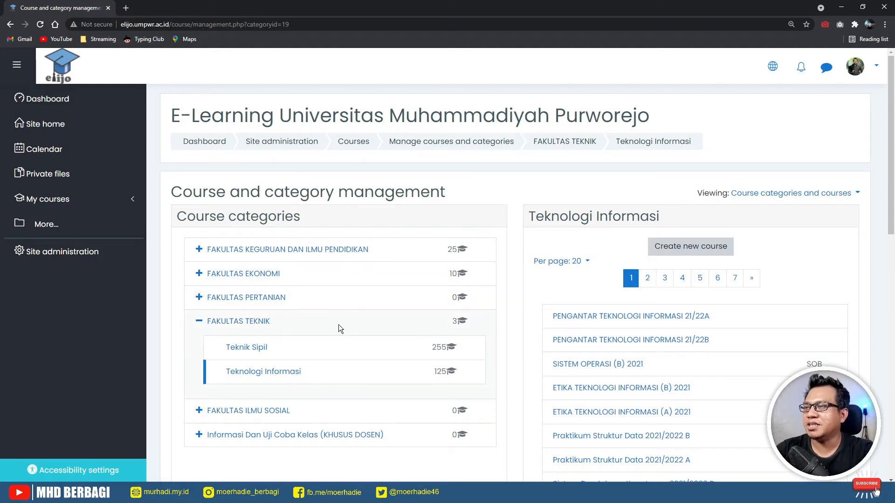
- Browse FAKULTAS EKONOMI > Manajemen, then start a new course in FAKULTAS TEKNIK / Teknologi Informasi
{"action": "left_click", "coordinate": [255, 279]}
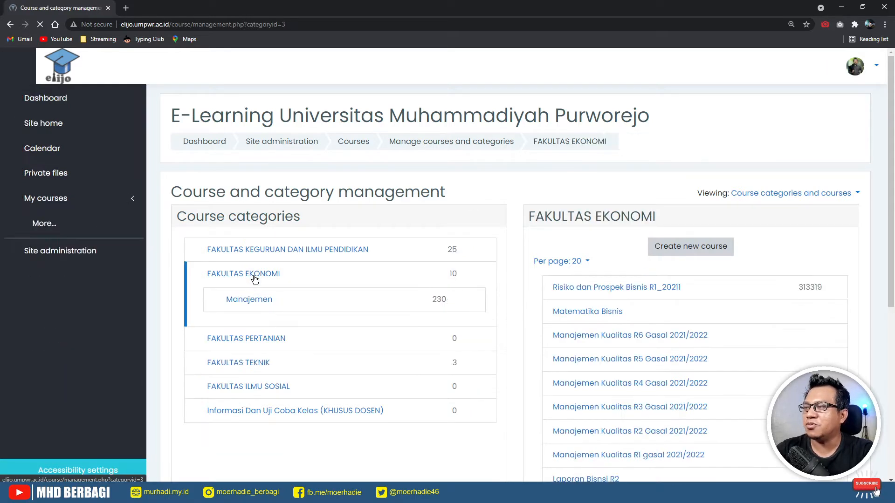
{"action": "left_click", "coordinate": [254, 303]}
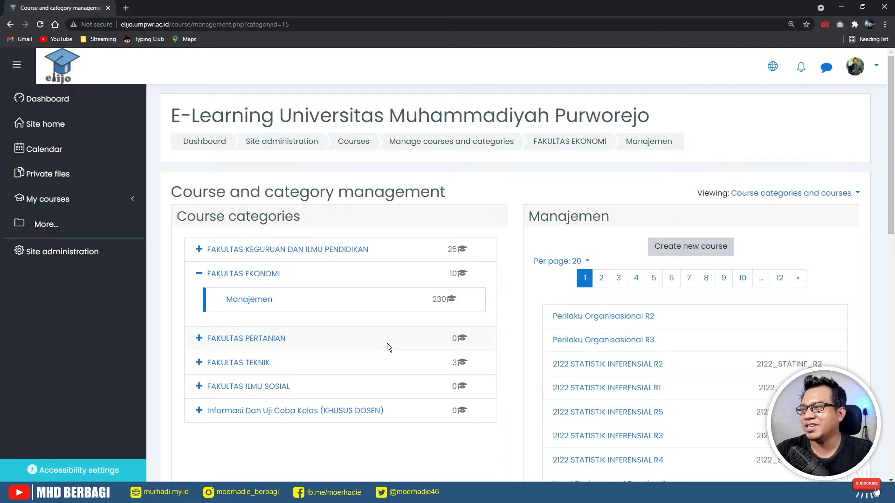
{"action": "left_click", "coordinate": [259, 366]}
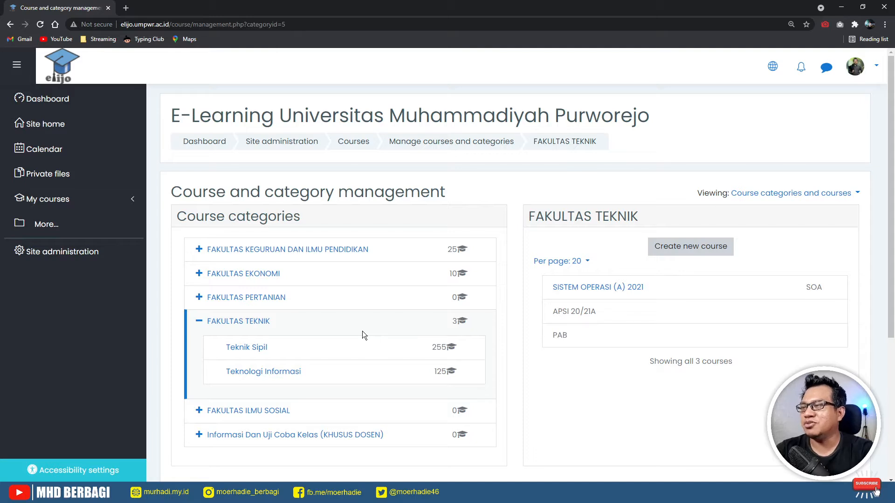
{"action": "left_click", "coordinate": [272, 377]}
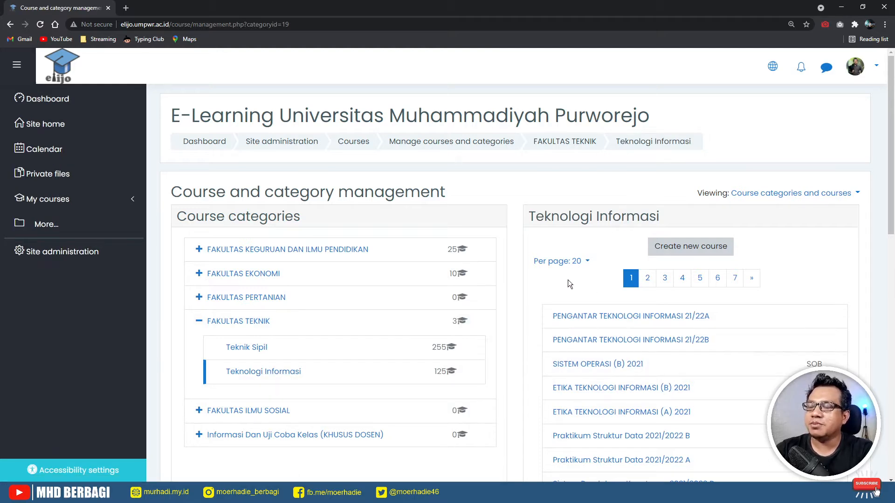
{"action": "left_click", "coordinate": [690, 247]}
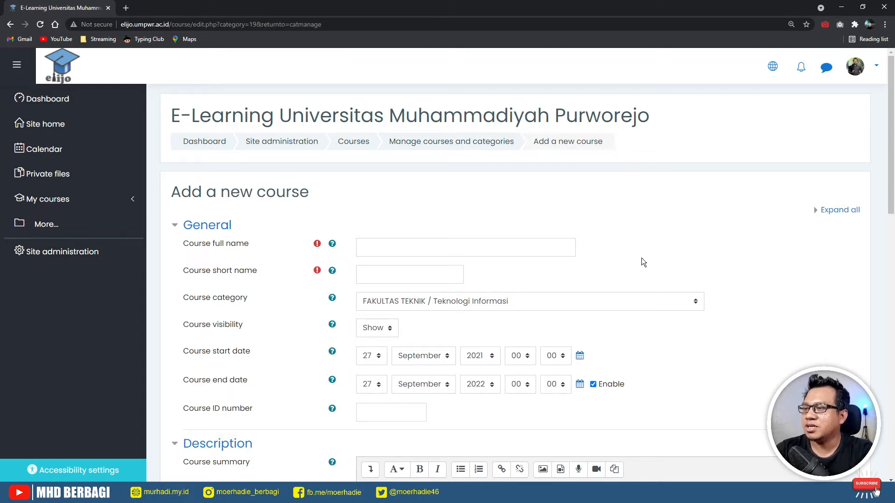
- Enter 'TEKNOLOGI MULTIMEDIA KELAS A 2021/2022' in capitals as the course full name
{"action": "scroll", "coordinate": [714, 267], "scroll_direction": "down", "scroll_amount": 8}
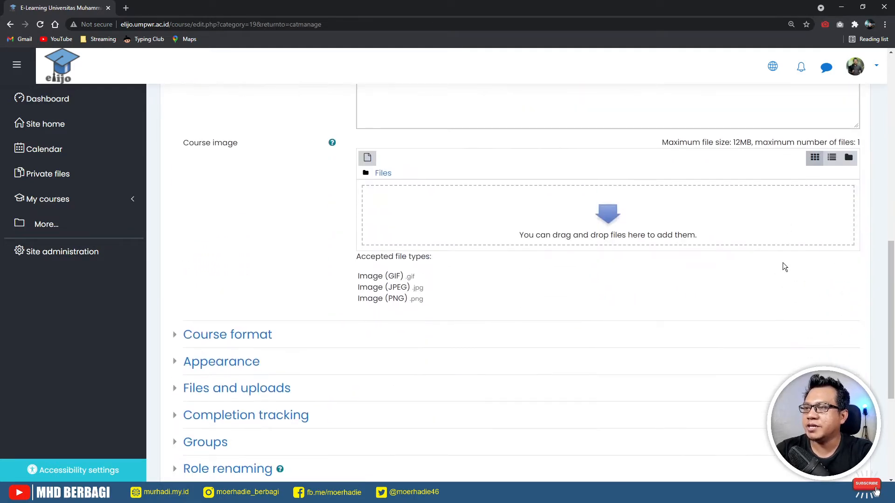
{"action": "scroll", "coordinate": [783, 266], "scroll_direction": "up", "scroll_amount": 10}
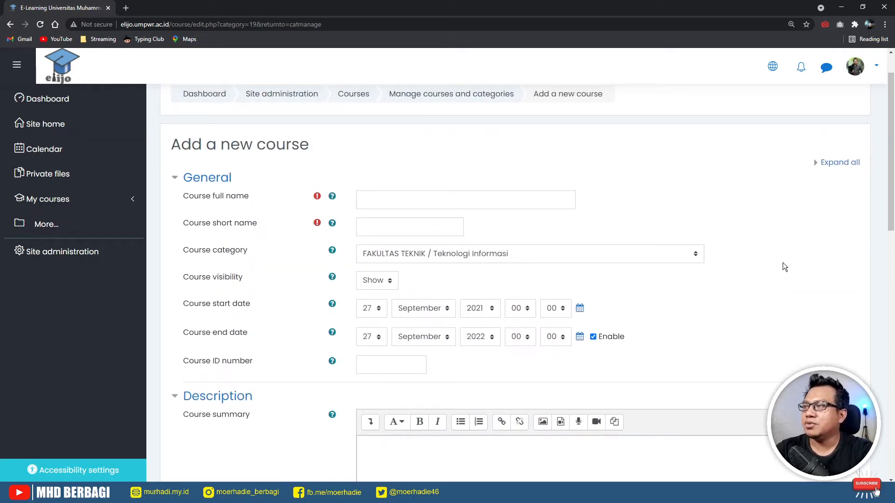
{"action": "left_click", "coordinate": [464, 201]}
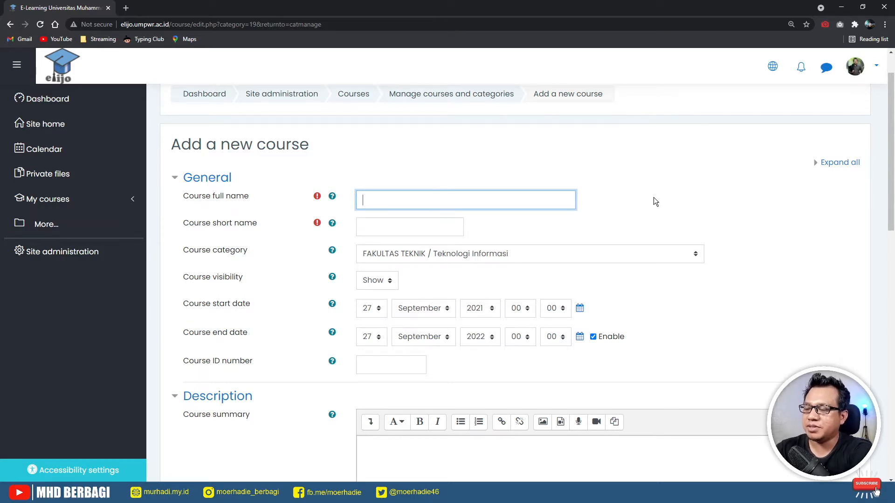
{"action": "key", "text": "Caps_Lock"}
{"action": "type", "text": "TEKNO"}
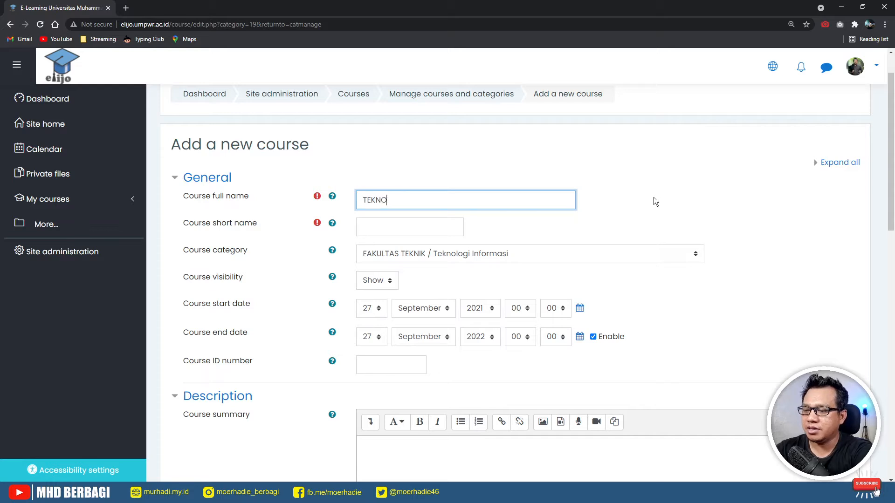
{"action": "type", "text": "LOGI MULTI"}
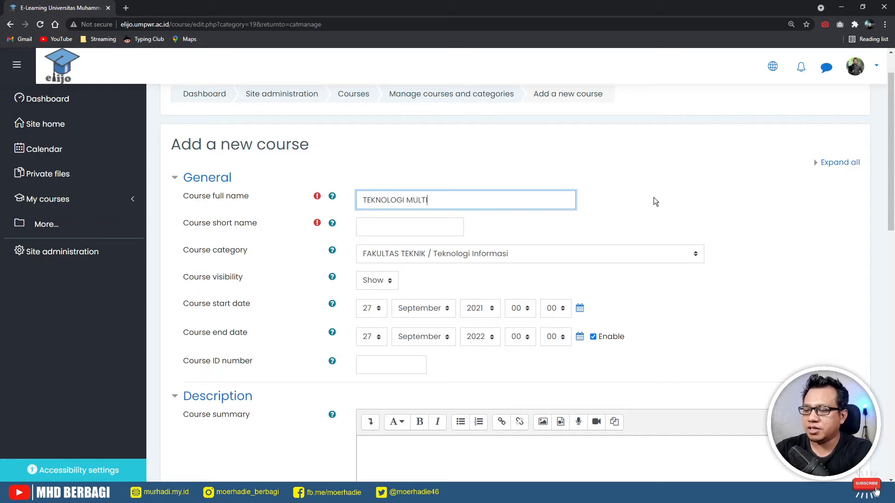
{"action": "type", "text": "MEDIA"}
{"action": "key", "text": "BackSpace"}
{"action": "key", "text": "BackSpace"}
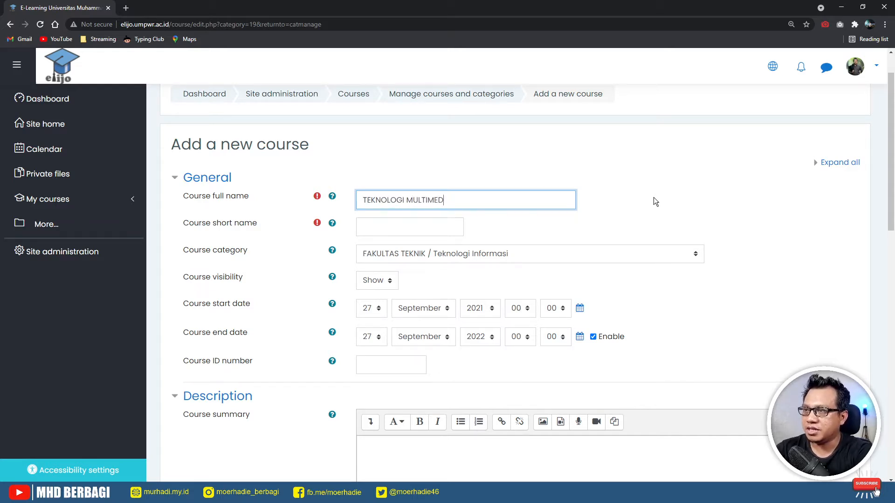
{"action": "type", "text": "IA KELAS A"}
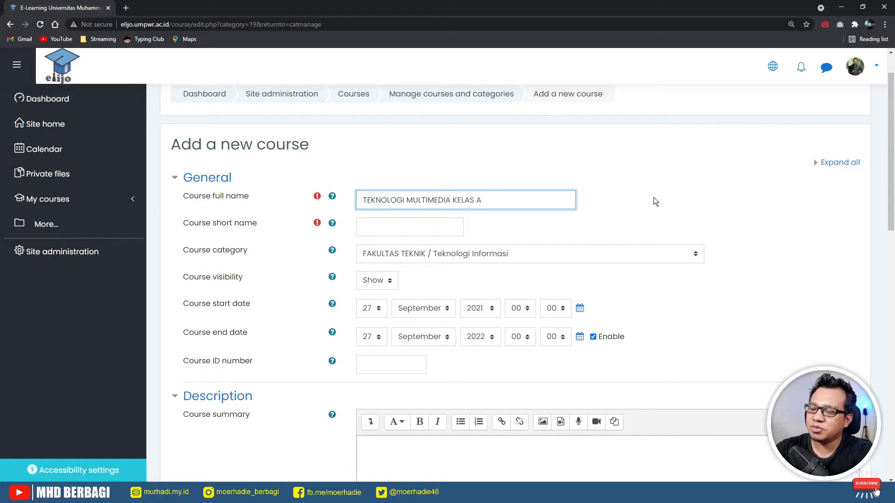
{"action": "type", "text": " TA"}
{"action": "key", "text": "BackSpace"}
{"action": "key", "text": "BackSpace"}
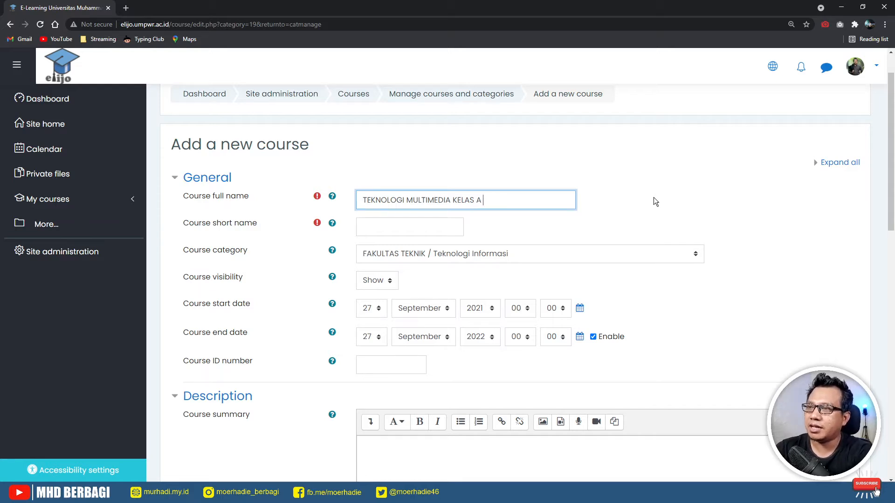
{"action": "type", "text": "2021"}
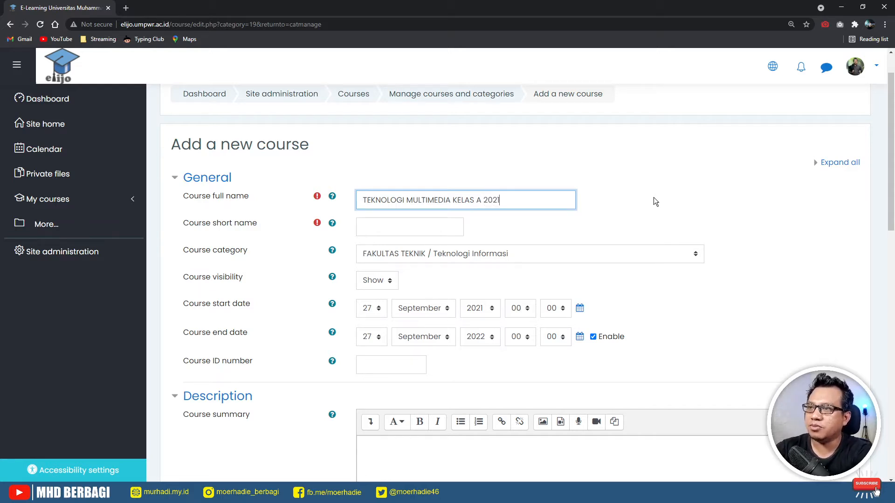
{"action": "type", "text": "/2022"}
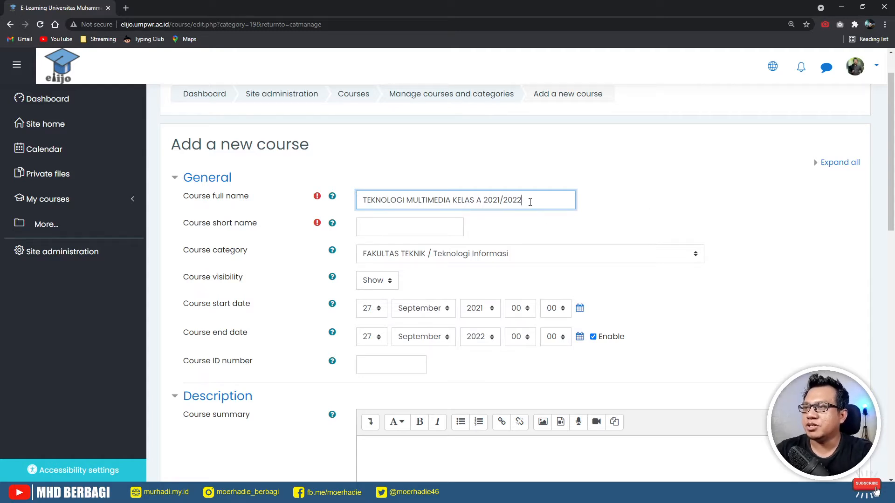
{"action": "left_click_drag", "start_coordinate": [522, 200], "coordinate": [363, 202]}
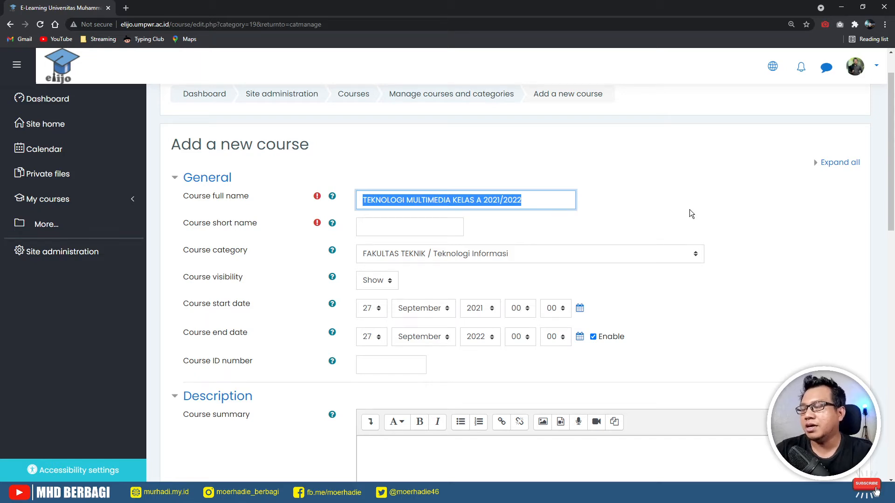
- Replace 'TEKNOLOGI MULTIMEDIA KELAS A' with 'TUTORIAL ELIJO', giving 'TUTORIAL ELIJO 2021/2022'
{"action": "left_click", "coordinate": [483, 199]}
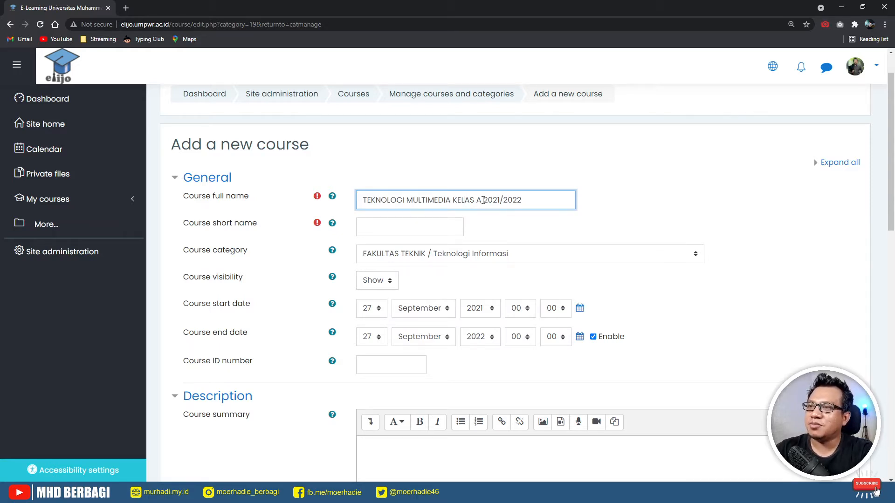
{"action": "key", "text": "Left"}
{"action": "key", "text": "Left"}
{"action": "key", "text": "Left"}
{"action": "key", "text": "Left"}
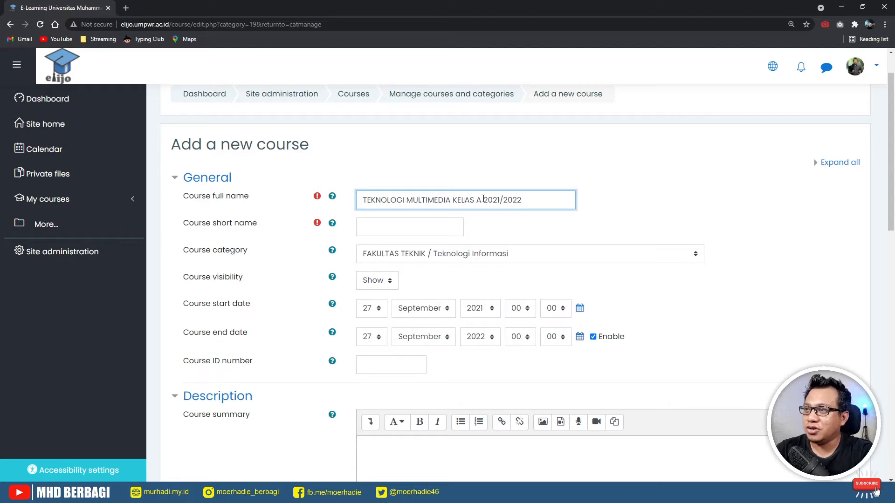
{"action": "left_click_drag", "start_coordinate": [482, 200], "coordinate": [354, 201]}
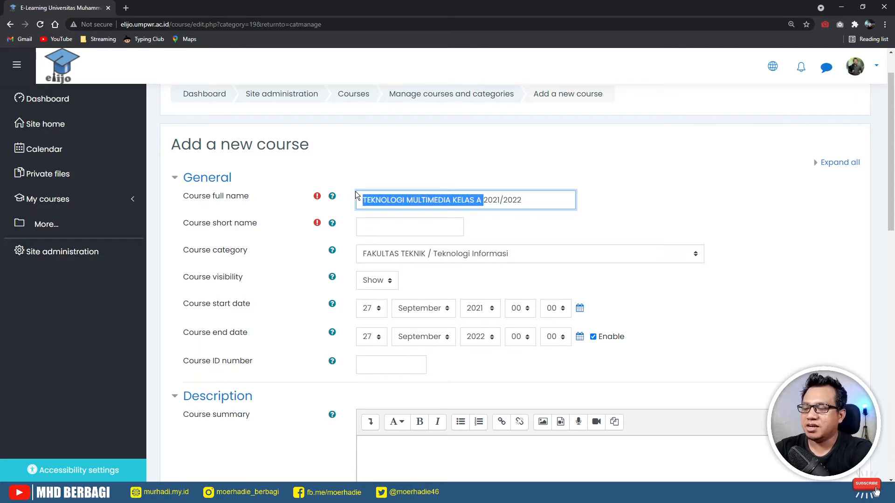
{"action": "type", "text": "TU"}
{"action": "type", "text": "TORIAL E"}
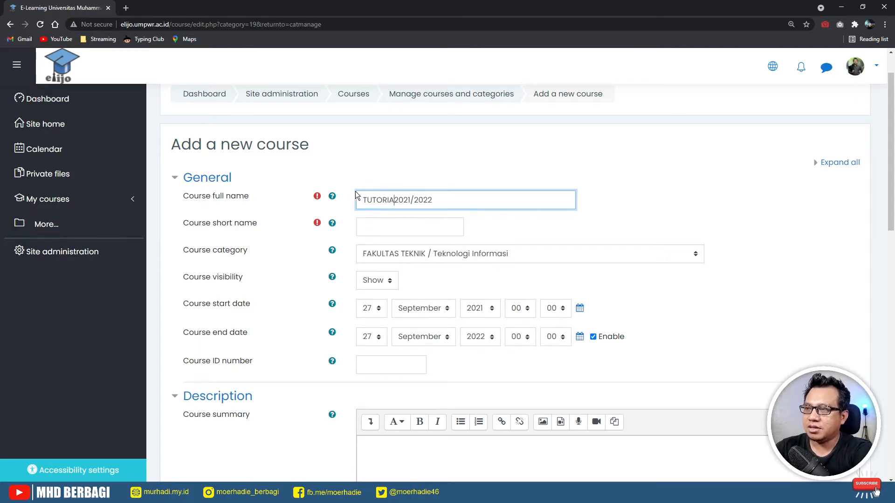
{"action": "type", "text": "L"}
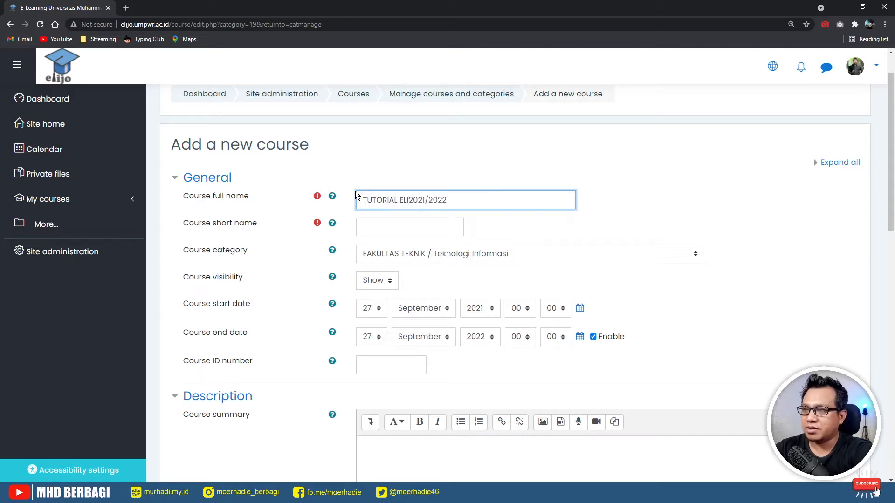
{"action": "type", "text": "IJO"}
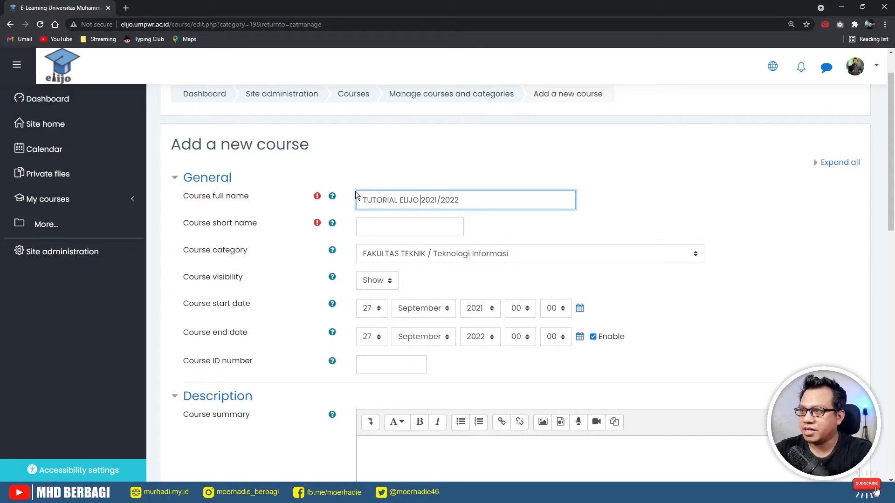
{"action": "left_click_drag", "start_coordinate": [498, 203], "coordinate": [443, 190]}
{"action": "left_click", "coordinate": [541, 172]}
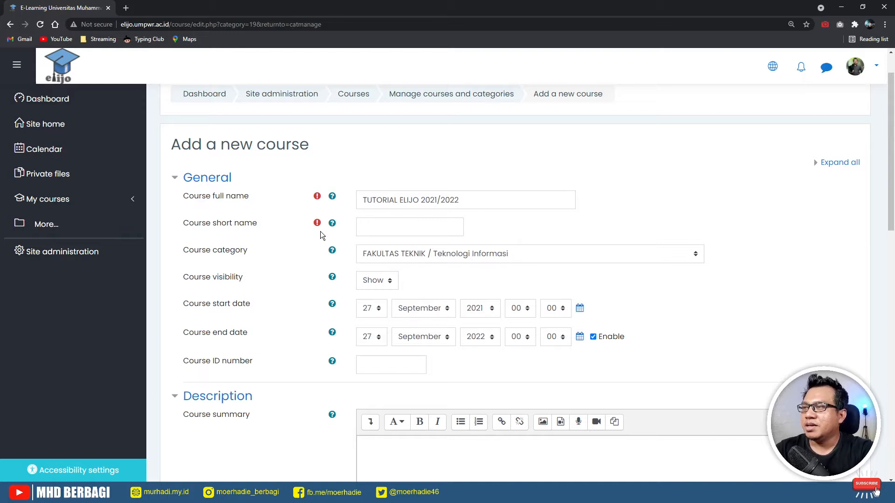
{"action": "left_click", "coordinate": [408, 231]}
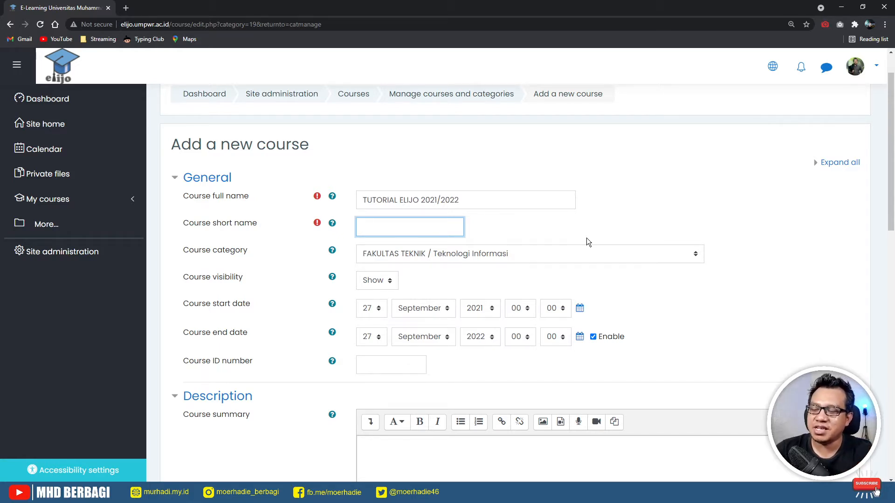
{"action": "type", "text": "t"}
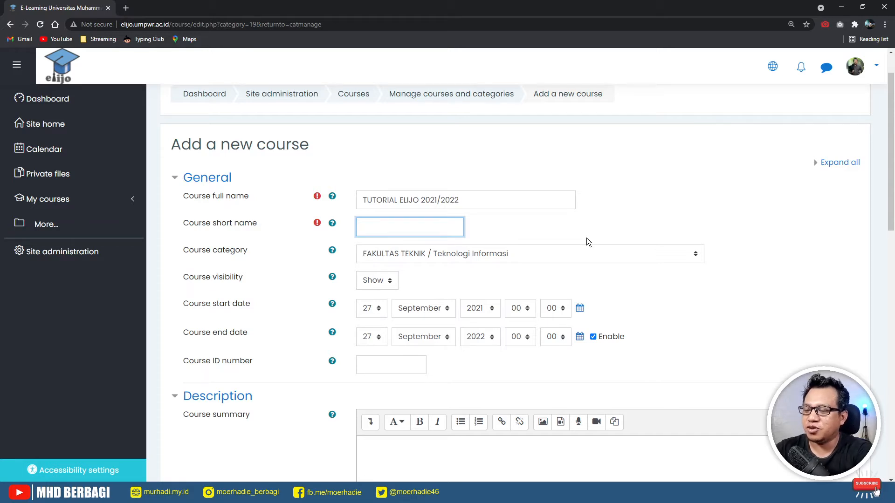
{"action": "type", "text": "TM"}
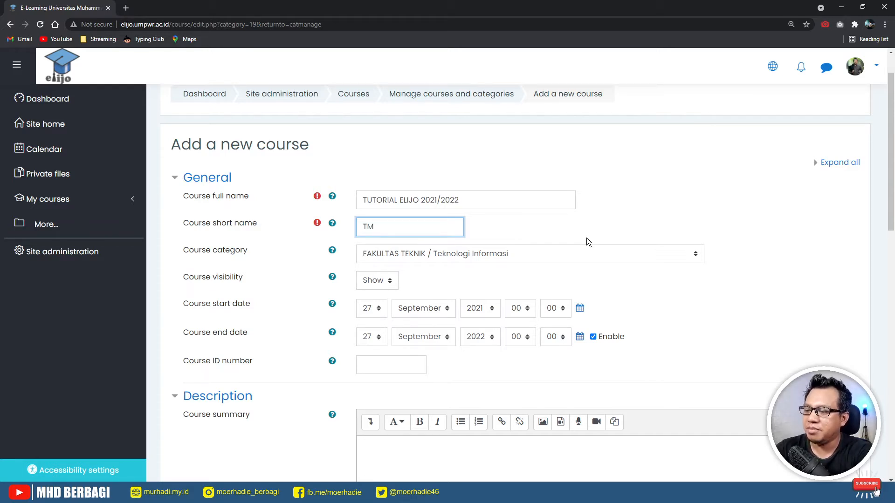
{"action": "type", "text": "A"}
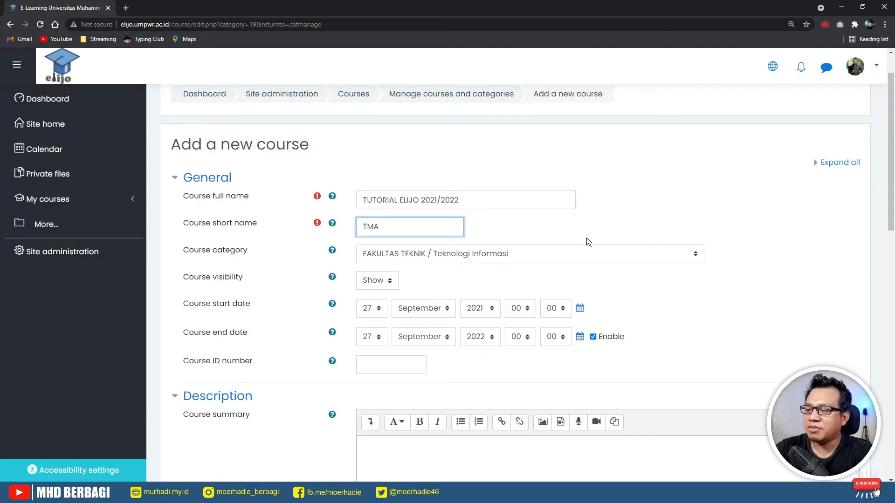
{"action": "type", "text": "2122"}
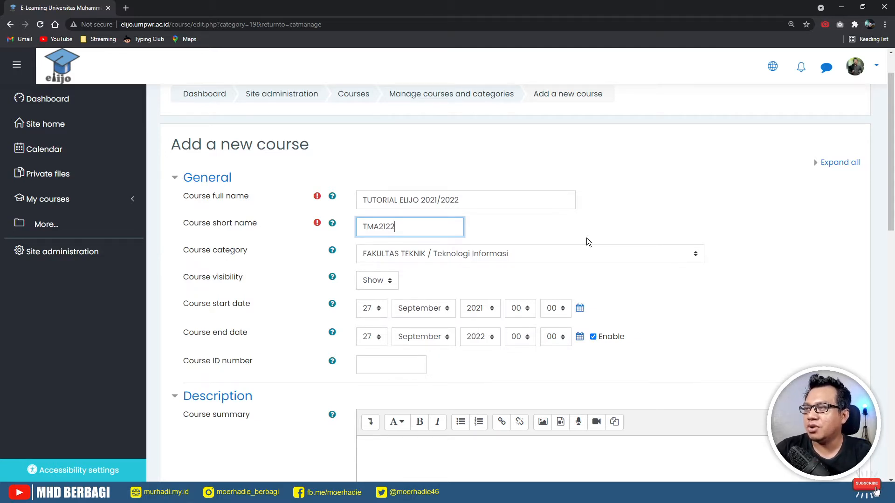
{"action": "key", "text": "BackSpace"}
{"action": "key", "text": "BackSpace"}
{"action": "key", "text": "BackSpace"}
{"action": "key", "text": "BackSpace"}
{"action": "key", "text": "BackSpace"}
{"action": "key", "text": "BackSpace"}
{"action": "key", "text": "BackSpace"}
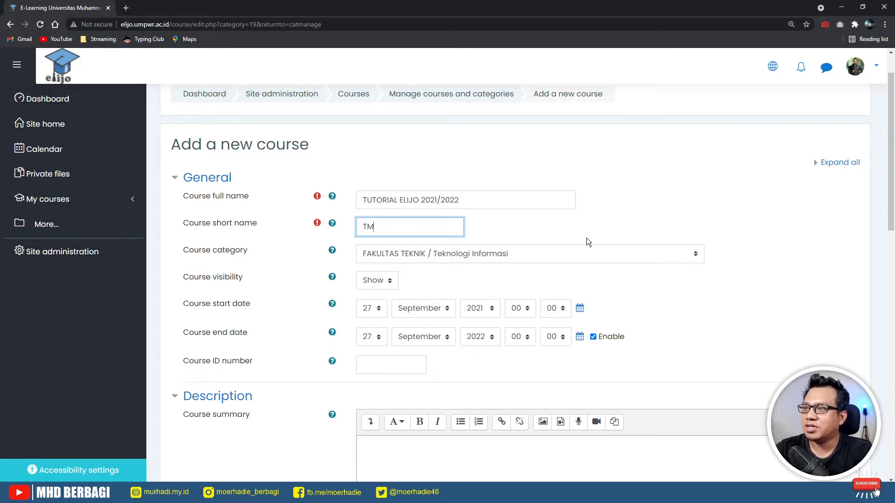
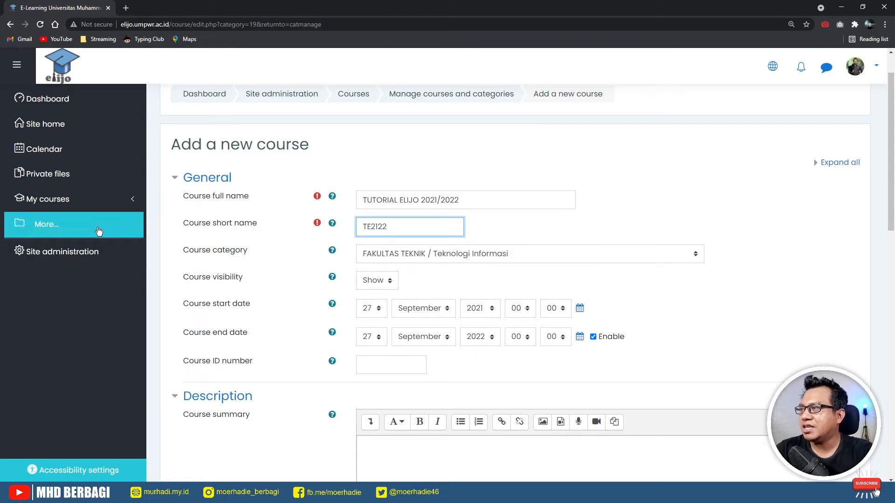
{"action": "left_click", "coordinate": [105, 207]}
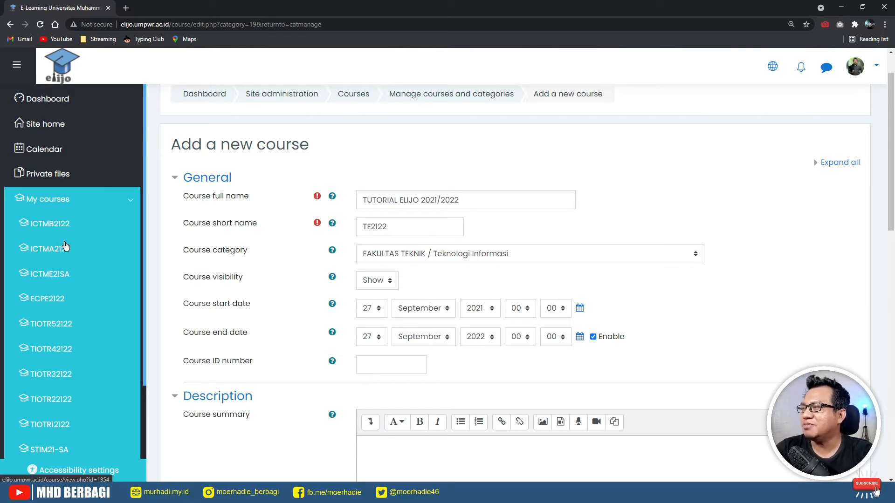
{"action": "left_click", "coordinate": [412, 228]}
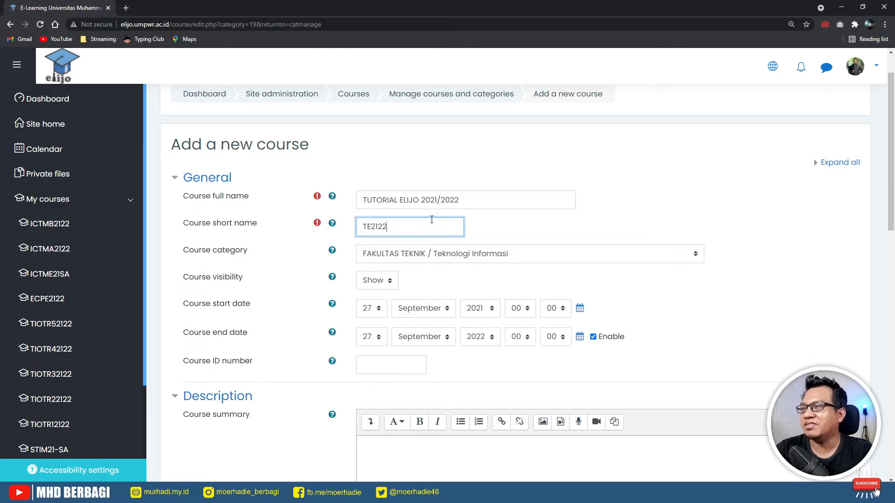
{"action": "left_click", "coordinate": [558, 225]}
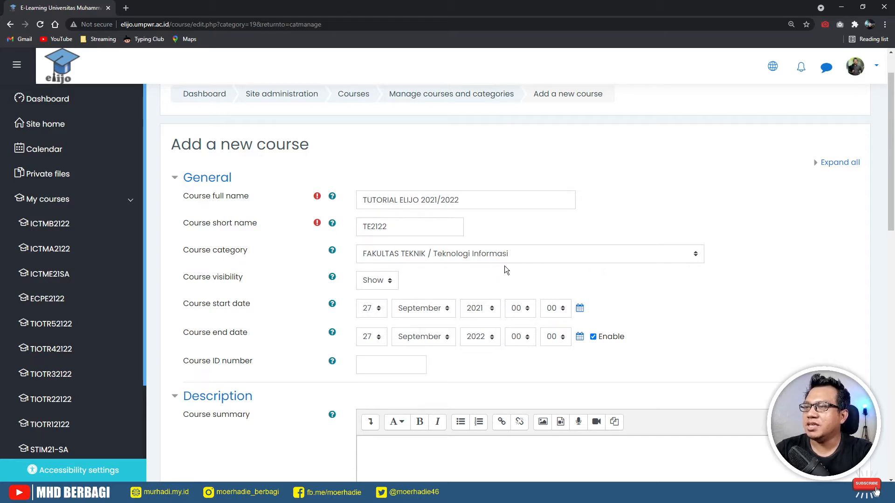
{"action": "left_click", "coordinate": [549, 259]}
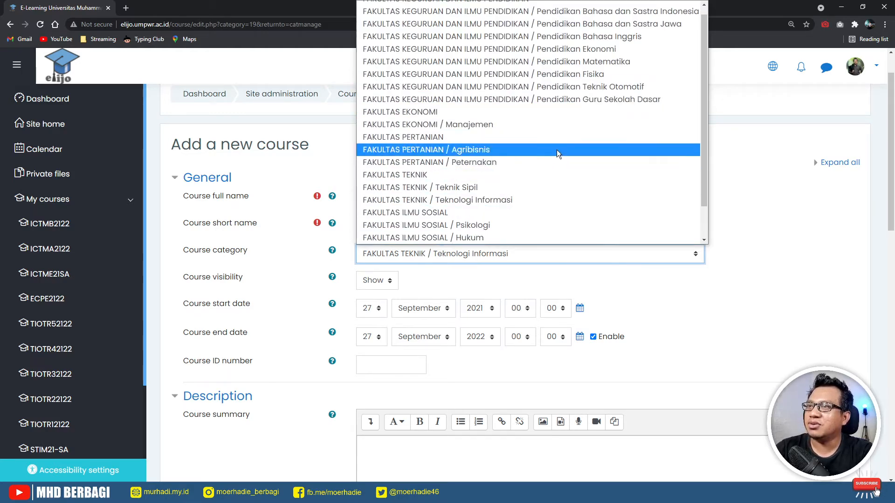
{"action": "left_click", "coordinate": [771, 195]}
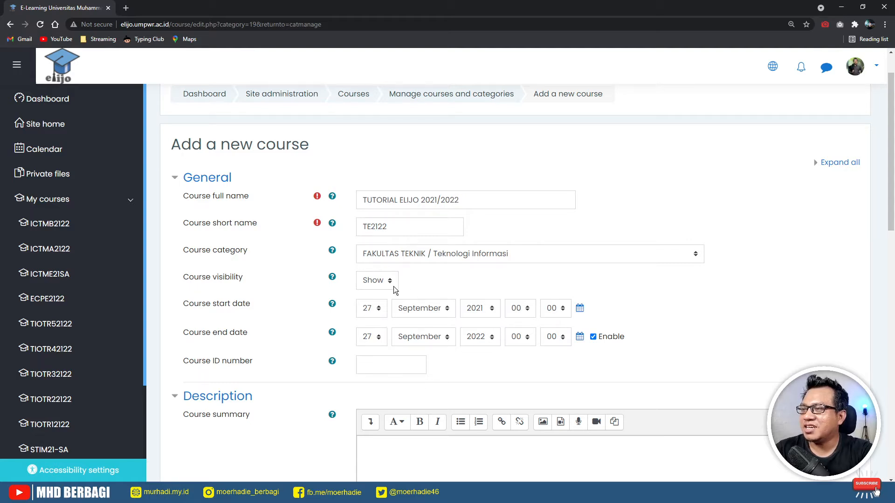
{"action": "scroll", "coordinate": [444, 281], "scroll_direction": "down", "scroll_amount": 1}
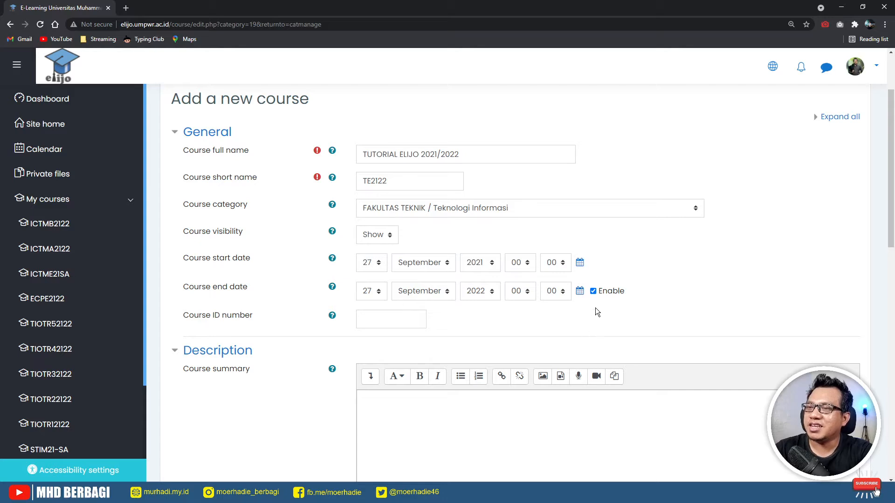
- Change the course end date month to January, making it 27 January 2022
{"action": "left_click", "coordinate": [593, 291]}
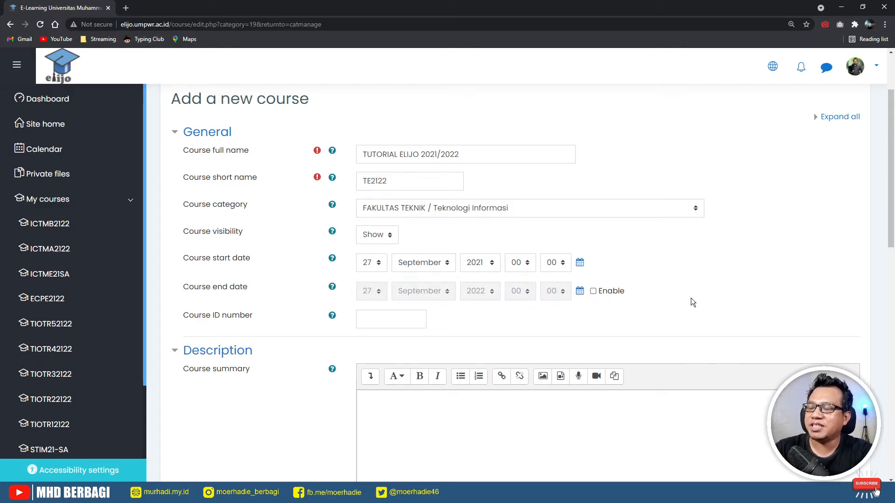
{"action": "left_click", "coordinate": [594, 292]}
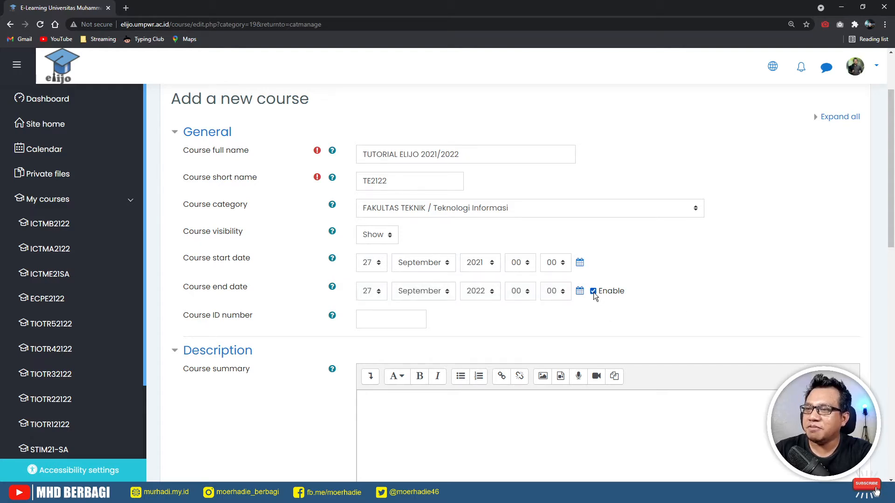
{"action": "left_click", "coordinate": [408, 294]}
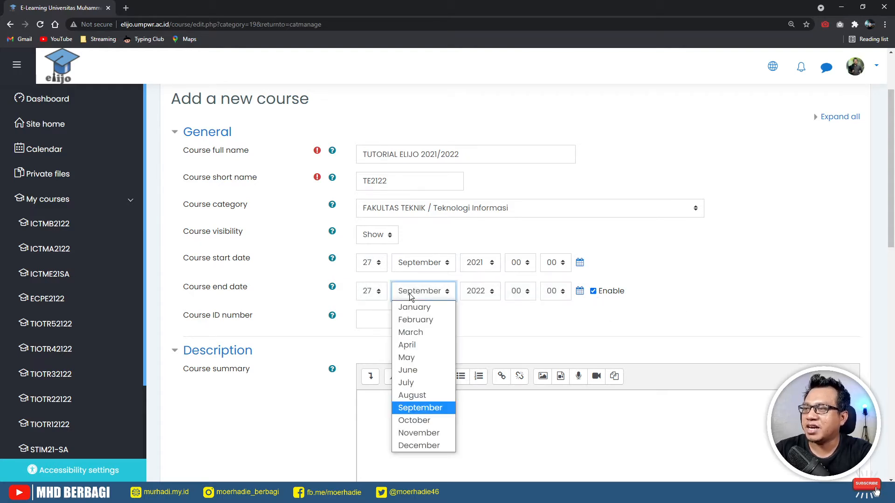
{"action": "left_click", "coordinate": [428, 310]}
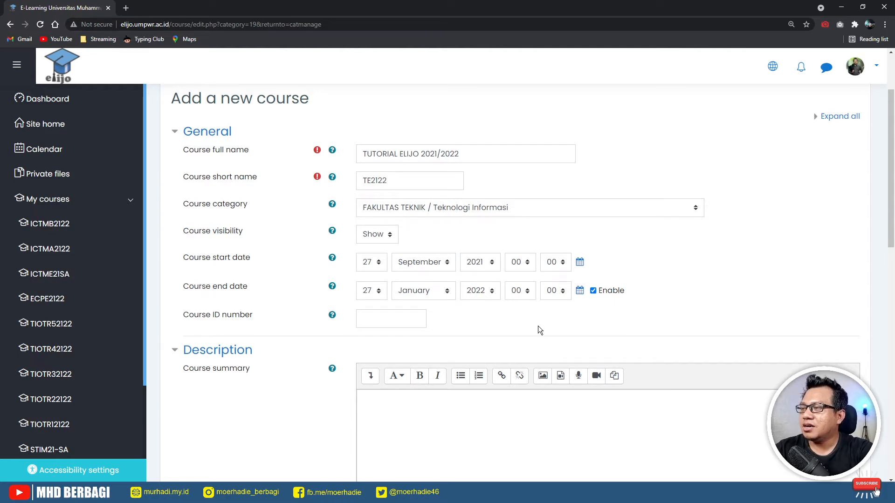
{"action": "scroll", "coordinate": [538, 330], "scroll_direction": "down", "scroll_amount": 1}
- Paste a Lorem Ipsum placeholder paragraph into the empty Course summary editor
{"action": "left_click", "coordinate": [412, 273]}
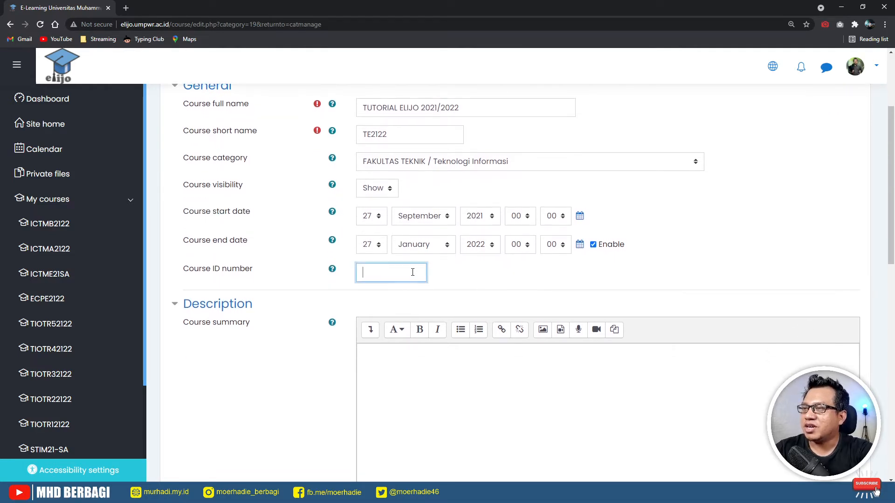
{"action": "left_click", "coordinate": [483, 280]}
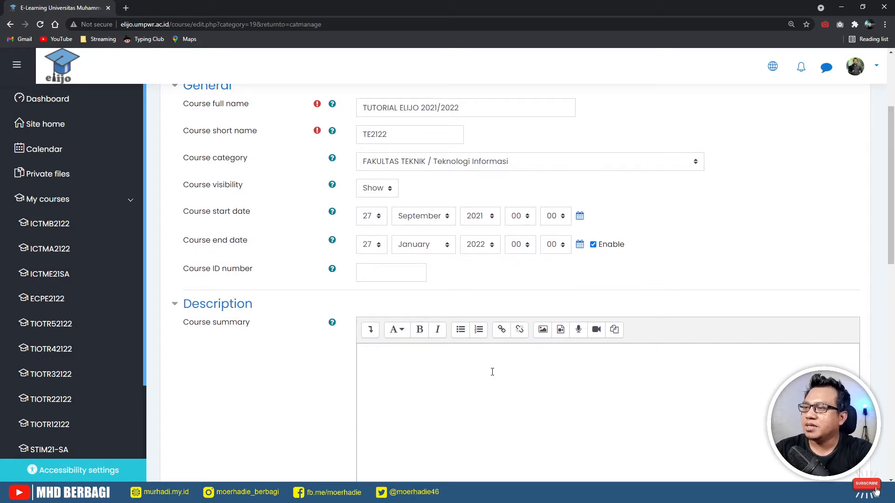
{"action": "scroll", "coordinate": [487, 368], "scroll_direction": "down", "scroll_amount": 2}
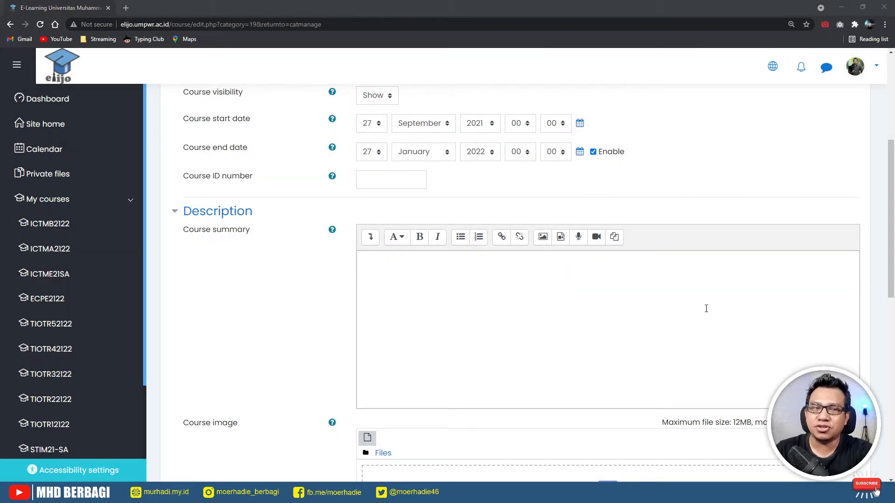
{"action": "left_click", "coordinate": [511, 301]}
{"action": "type", "text": "Lorem Ipsum adalah contoh teks atau dummy dalam industri percetakan dan penataan huruf atau typesetting. Lorem Ipsum telah menjadi standar contoh teks sejak tahun 1500an, saat seorang tukang cetak yang tidak dikenal mengambil sebuah kumpulan teks dan mengacaknya untuk menjadi sebuah buku contoh huruf. Ia tidak hanya bertahan selama 5 abad, tapi juga telah beralih ke penataan huruf elektronik, tanpa ada perubahan apapun."}
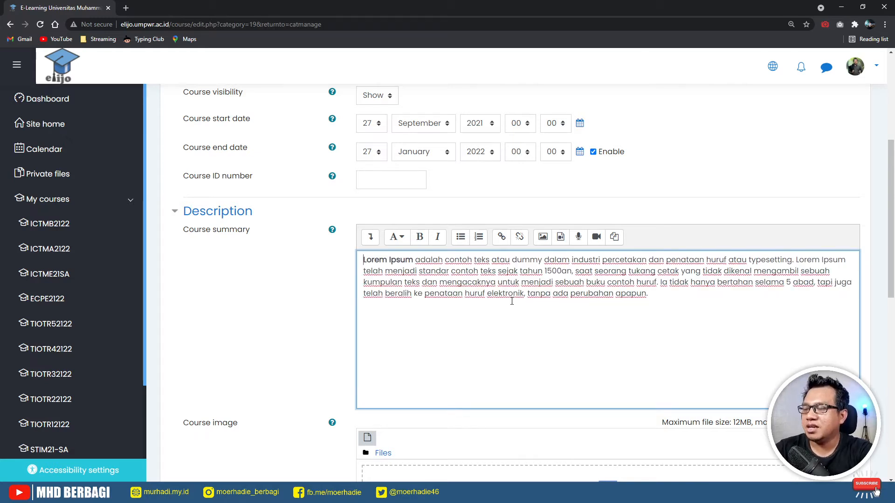
{"action": "left_click_drag", "start_coordinate": [658, 295], "coordinate": [358, 263]}
{"action": "scroll", "coordinate": [471, 325], "scroll_direction": "down", "scroll_amount": 4}
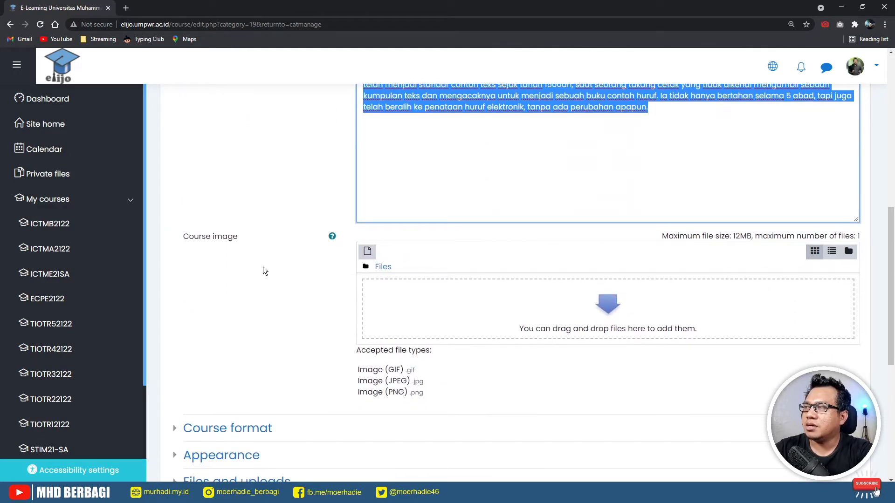
- Open the Dashboard in a new tab and scroll through its course cards
{"action": "right_click", "coordinate": [51, 101]}
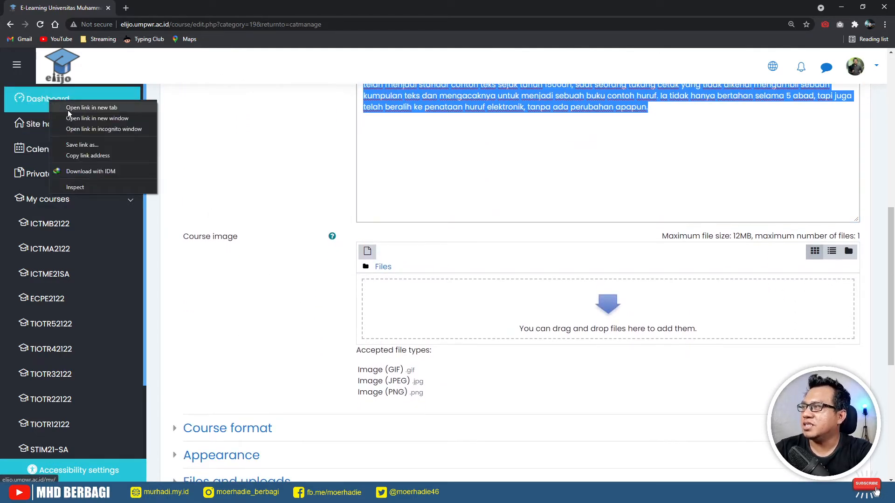
{"action": "left_click", "coordinate": [68, 107]}
{"action": "left_click", "coordinate": [149, 7]}
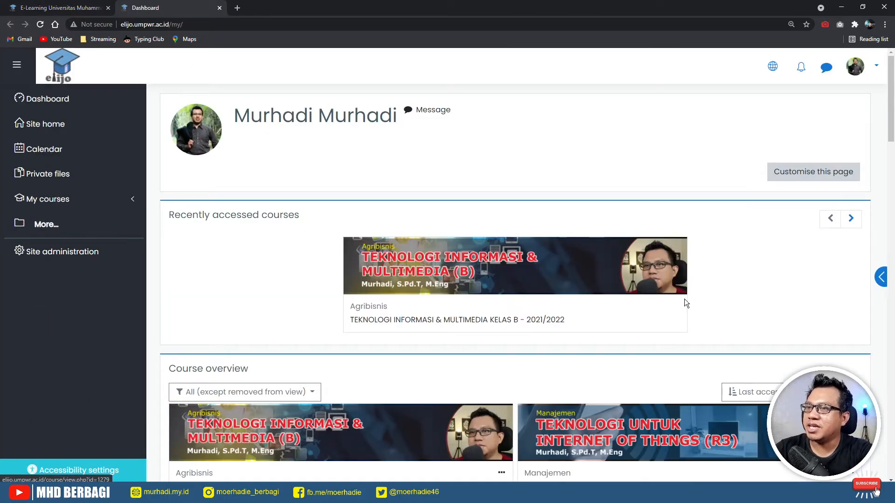
{"action": "scroll", "coordinate": [460, 309], "scroll_direction": "down", "scroll_amount": 2}
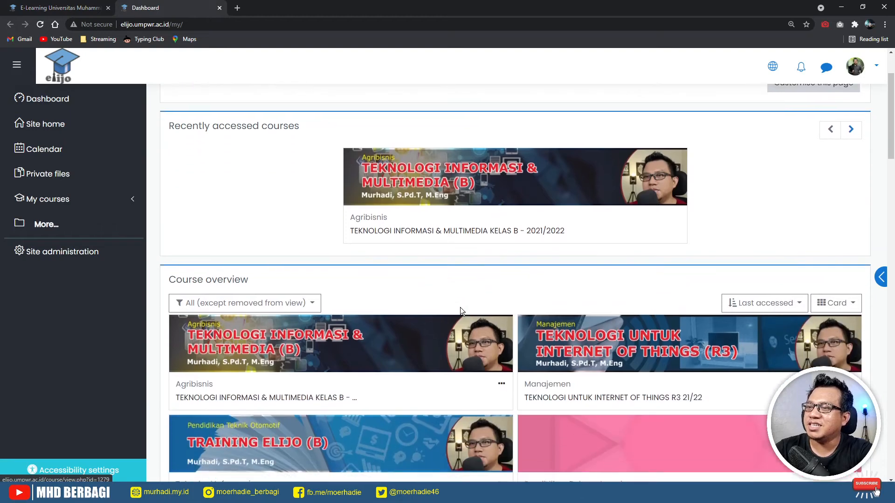
{"action": "scroll", "coordinate": [460, 308], "scroll_direction": "down", "scroll_amount": 3}
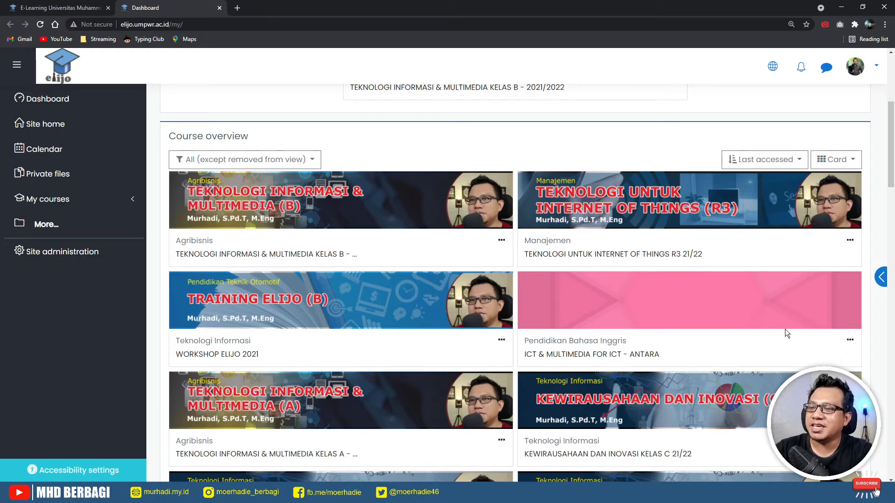
{"action": "scroll", "coordinate": [785, 329], "scroll_direction": "down", "scroll_amount": 8}
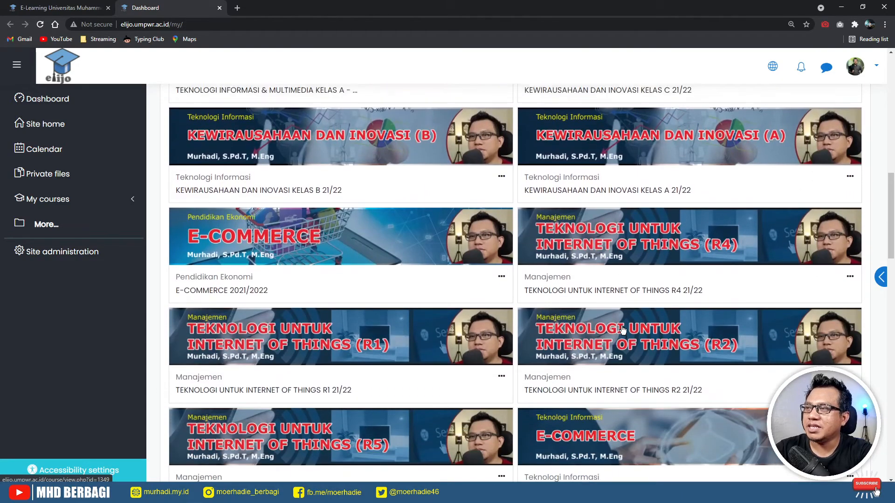
{"action": "scroll", "coordinate": [606, 317], "scroll_direction": "up", "scroll_amount": 4}
{"action": "scroll", "coordinate": [570, 266], "scroll_direction": "up", "scroll_amount": 3}
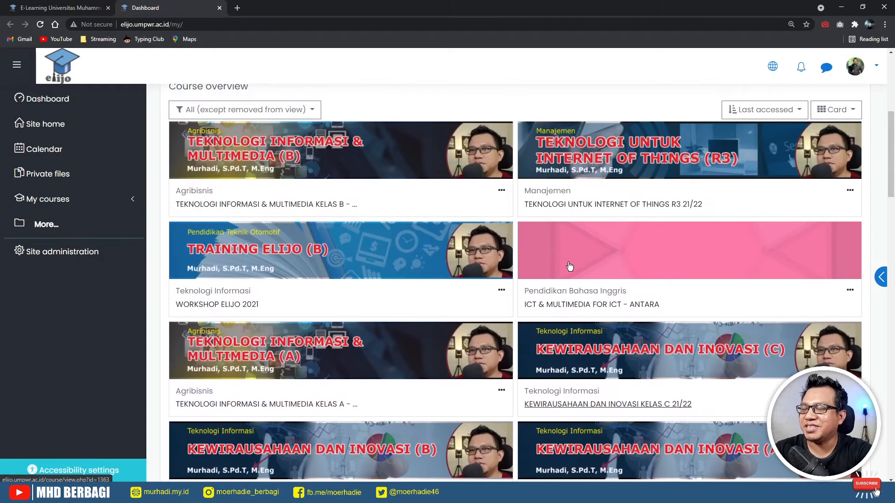
{"action": "scroll", "coordinate": [536, 287], "scroll_direction": "up", "scroll_amount": 3}
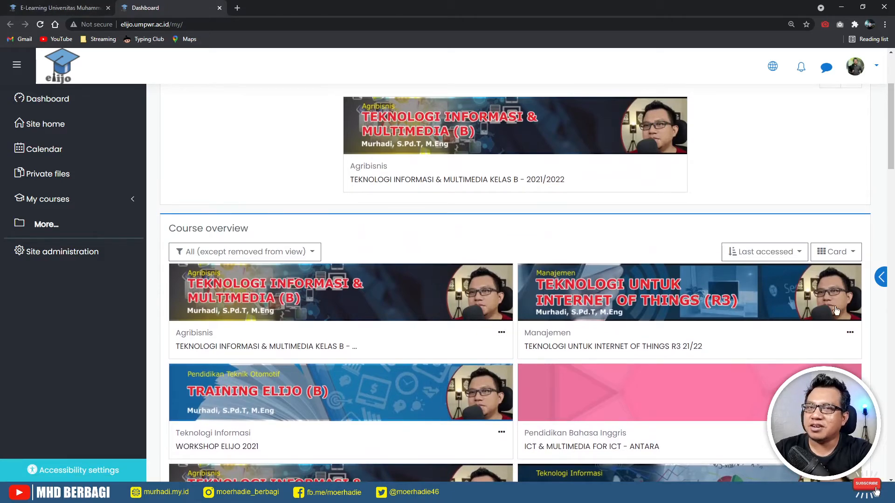
- Switch between the new-course form and Dashboard, toggling My courses and the navigation sidebar
{"action": "left_click", "coordinate": [55, 9]}
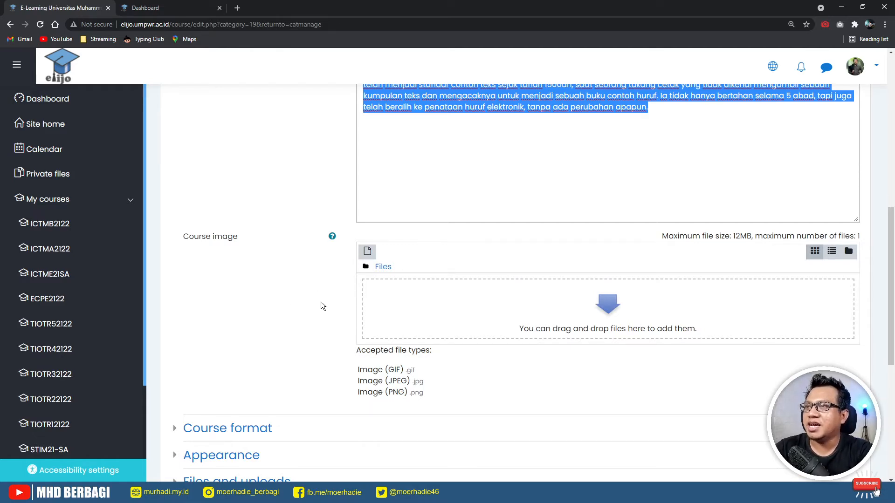
{"action": "left_click", "coordinate": [153, 8]}
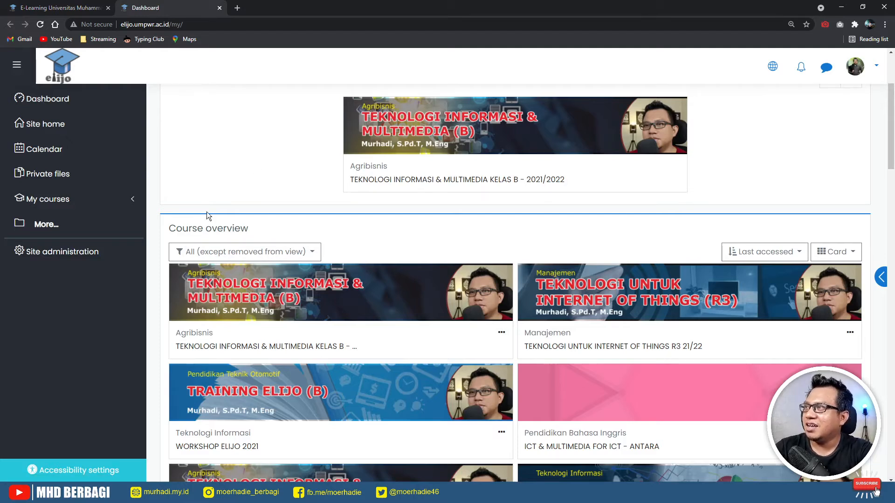
{"action": "left_click", "coordinate": [134, 204]}
{"action": "left_click", "coordinate": [135, 204]}
{"action": "left_click", "coordinate": [21, 68]}
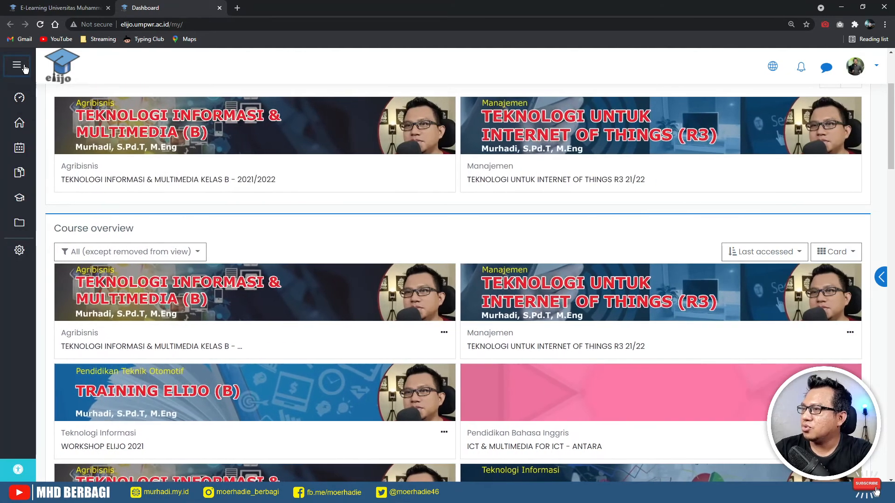
{"action": "left_click", "coordinate": [22, 68]}
{"action": "left_click", "coordinate": [22, 68]}
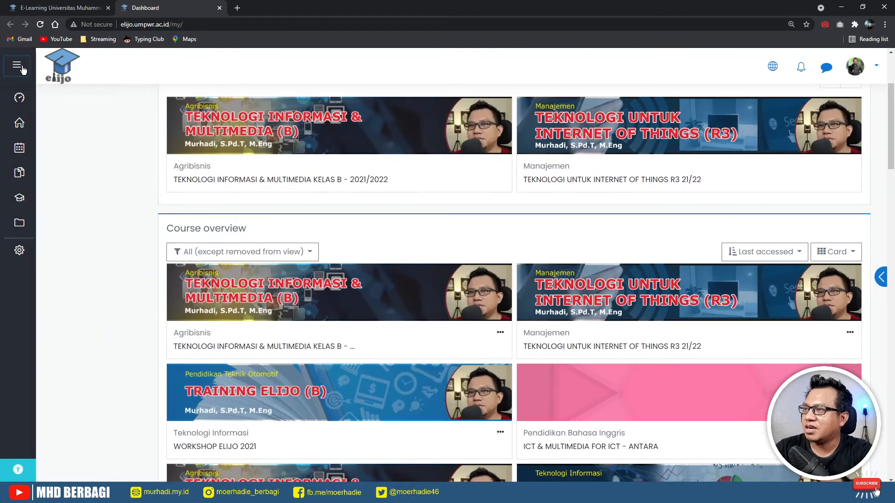
{"action": "left_click", "coordinate": [22, 68]}
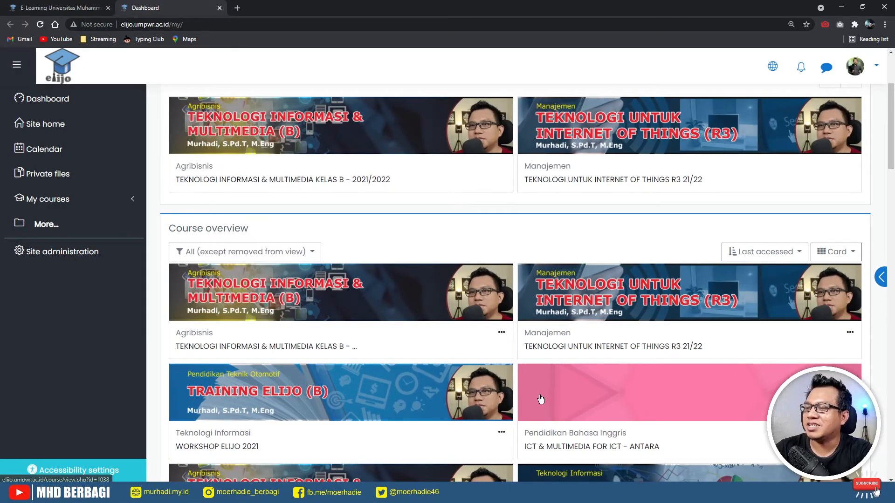
- Back on the new-course form, drag a cover image into the course image area, then delete it
{"action": "left_click", "coordinate": [78, 9]}
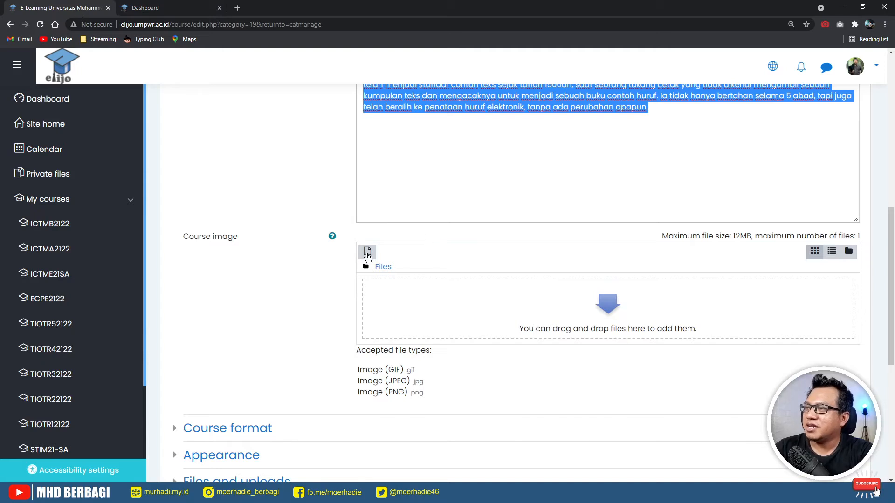
{"action": "left_click", "coordinate": [292, 284]}
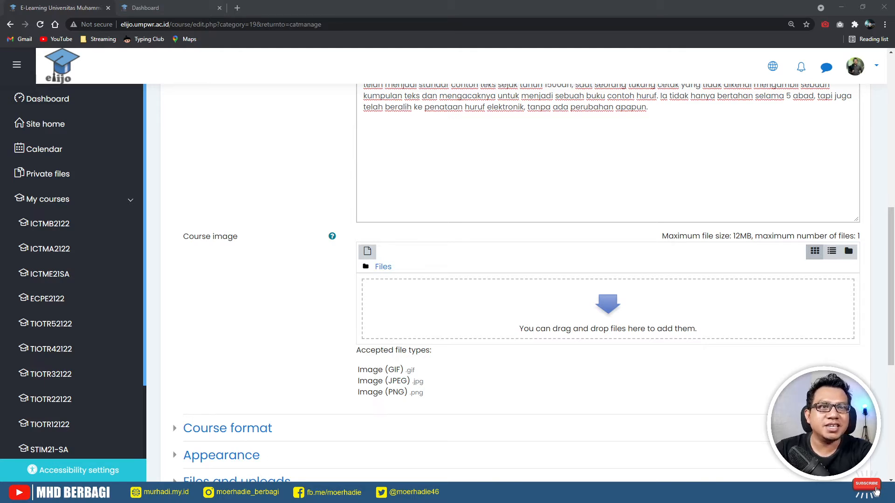
{"action": "left_click_drag", "start_coordinate": [580, 319], "coordinate": [474, 321]}
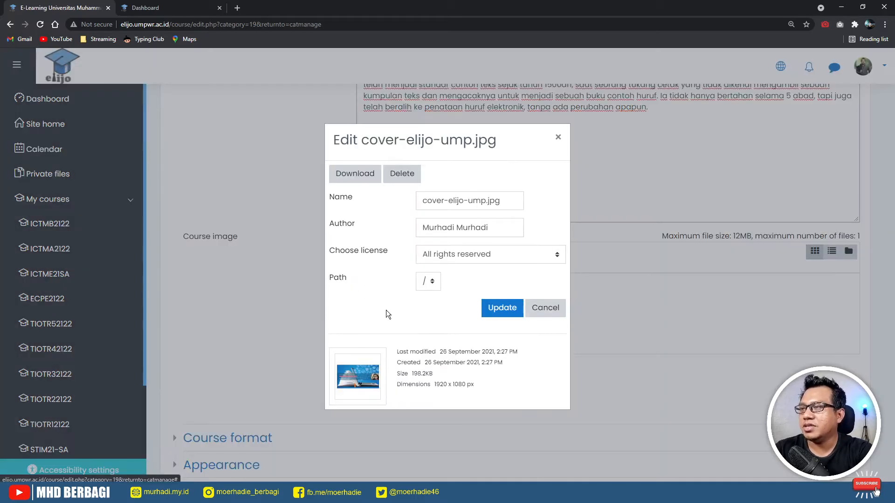
{"action": "left_click", "coordinate": [388, 311]}
{"action": "left_click", "coordinate": [394, 175]}
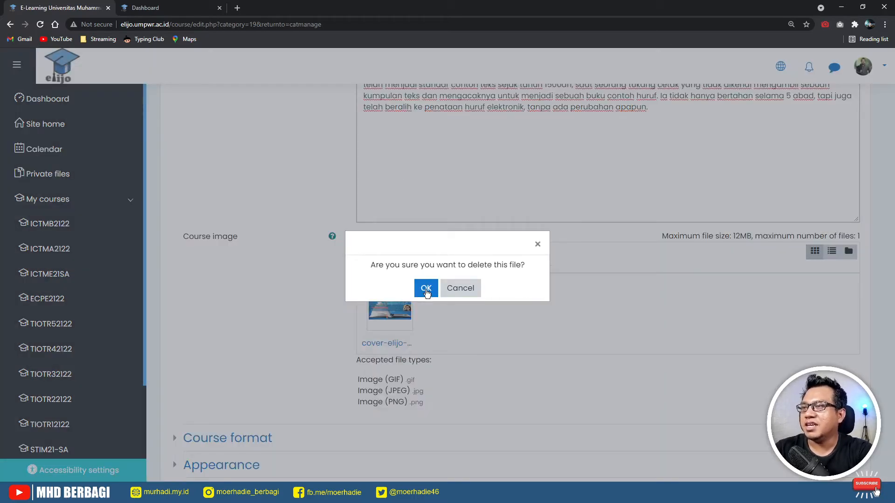
{"action": "left_click", "coordinate": [425, 288]}
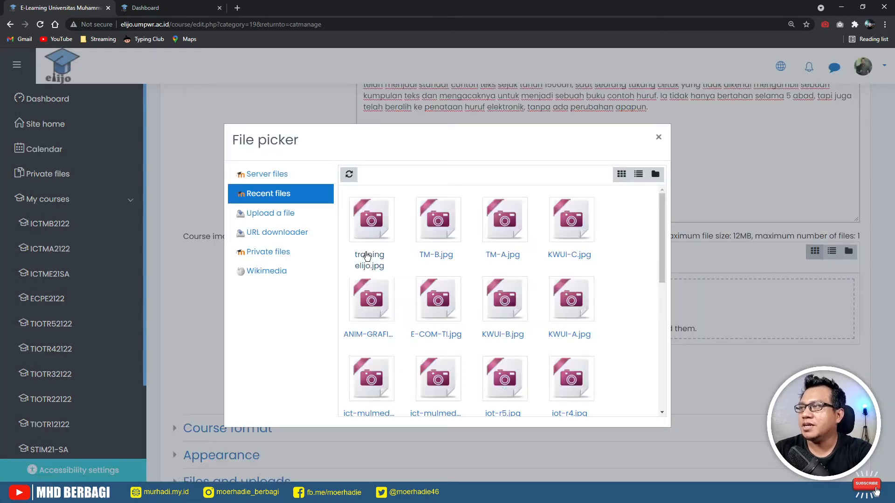
- Upload cover-elijo-ump.jpg from Documents > Cover_elijo as the course image
{"action": "left_click", "coordinate": [283, 219]}
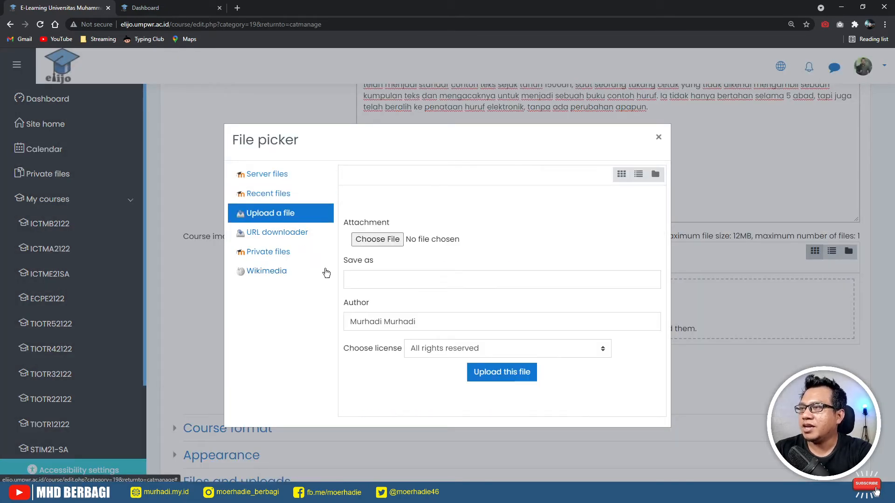
{"action": "left_click", "coordinate": [380, 242]}
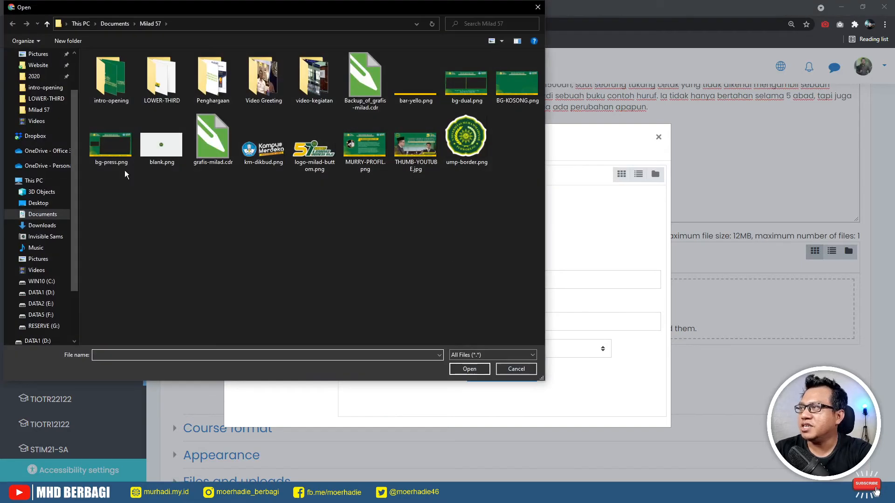
{"action": "scroll", "coordinate": [46, 67], "scroll_direction": "up", "scroll_amount": 1}
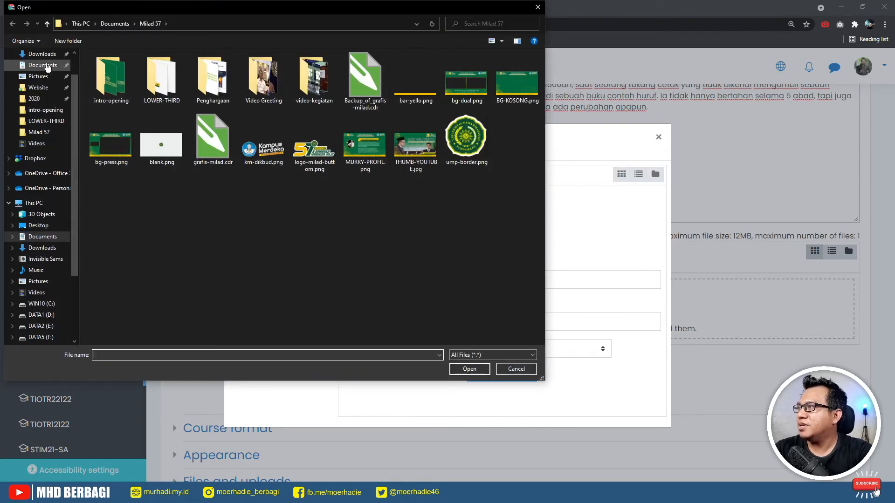
{"action": "left_click", "coordinate": [46, 66]}
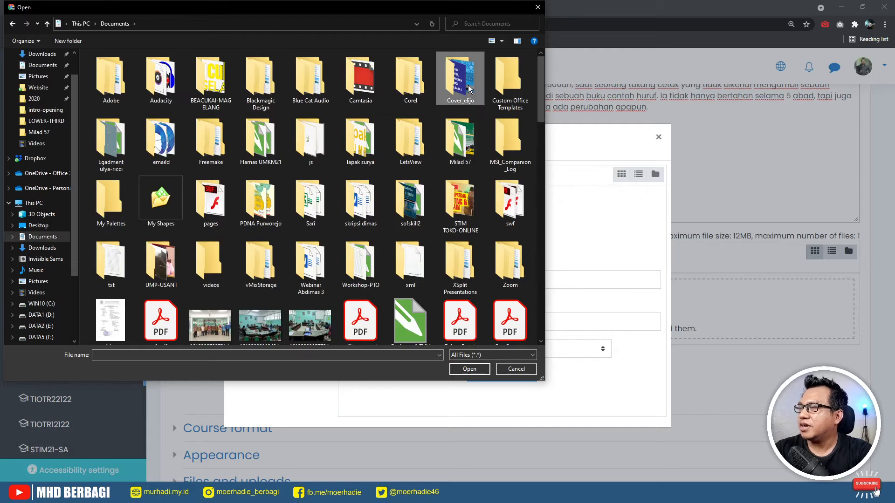
{"action": "double_click", "coordinate": [469, 89]}
{"action": "left_click", "coordinate": [212, 83]}
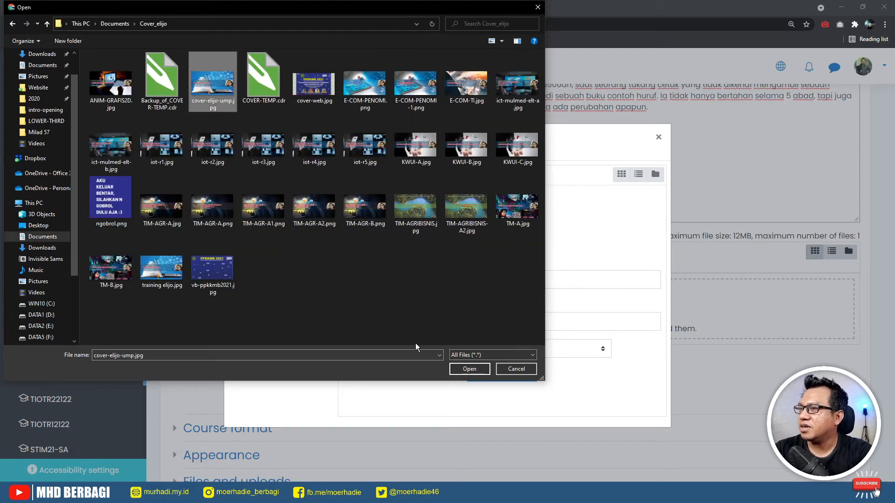
{"action": "left_click", "coordinate": [463, 369]}
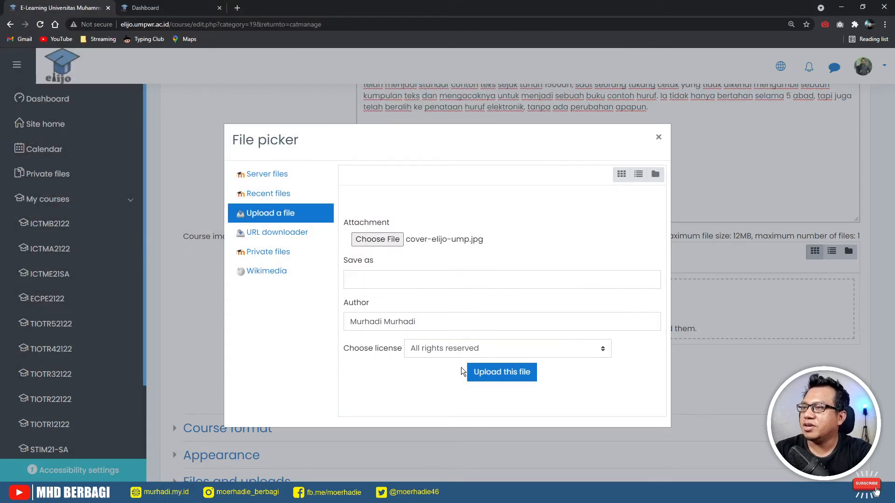
{"action": "left_click", "coordinate": [478, 375]}
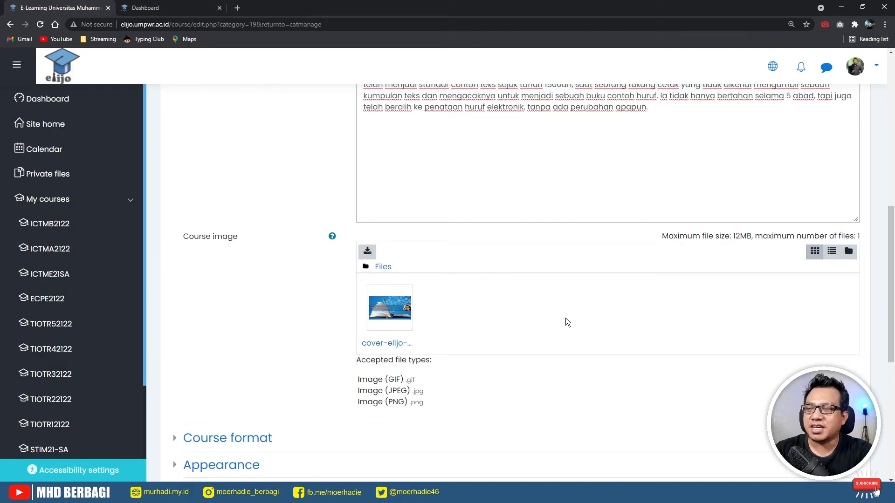
- Scroll down the course form and expand the Course format section
{"action": "scroll", "coordinate": [441, 344], "scroll_direction": "down", "scroll_amount": 1}
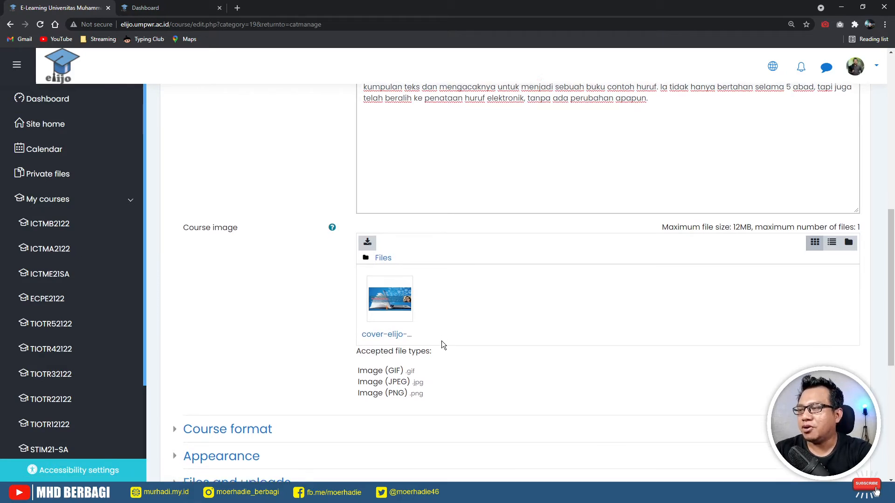
{"action": "scroll", "coordinate": [442, 344], "scroll_direction": "down", "scroll_amount": 4}
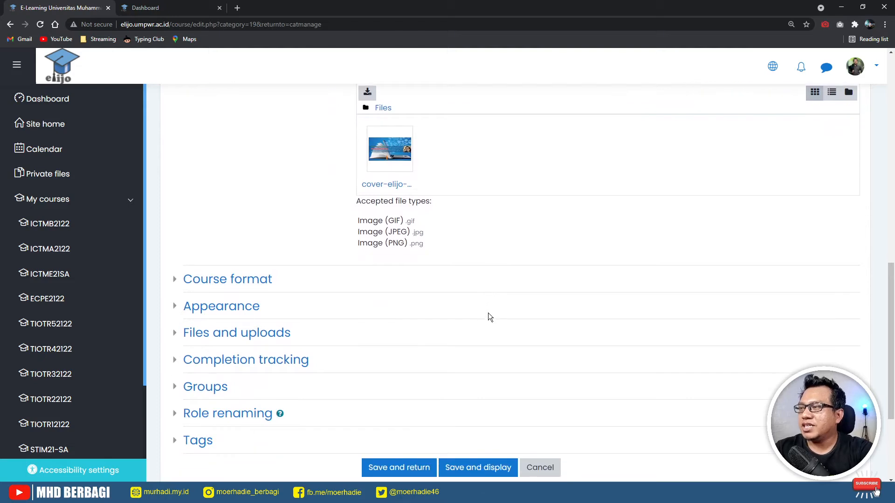
{"action": "scroll", "coordinate": [488, 313], "scroll_direction": "down", "scroll_amount": 2}
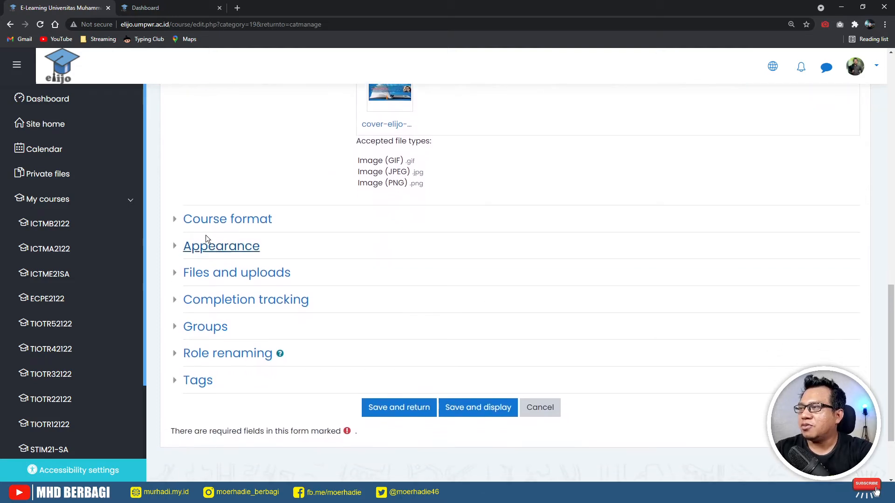
{"action": "scroll", "coordinate": [205, 238], "scroll_direction": "down", "scroll_amount": 1}
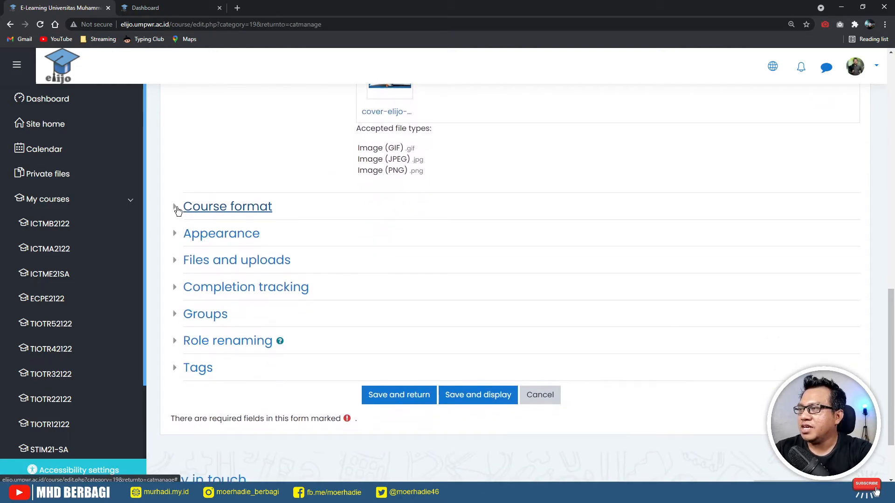
{"action": "left_click", "coordinate": [177, 207]}
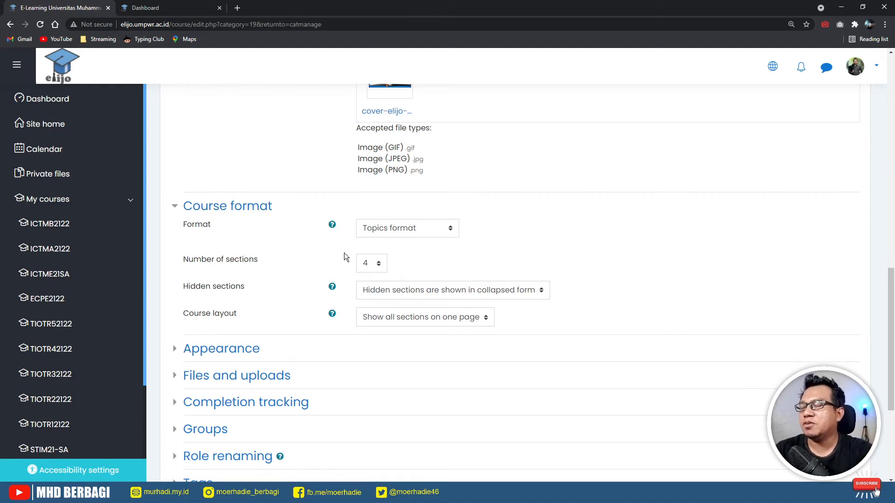
{"action": "left_click", "coordinate": [371, 264]}
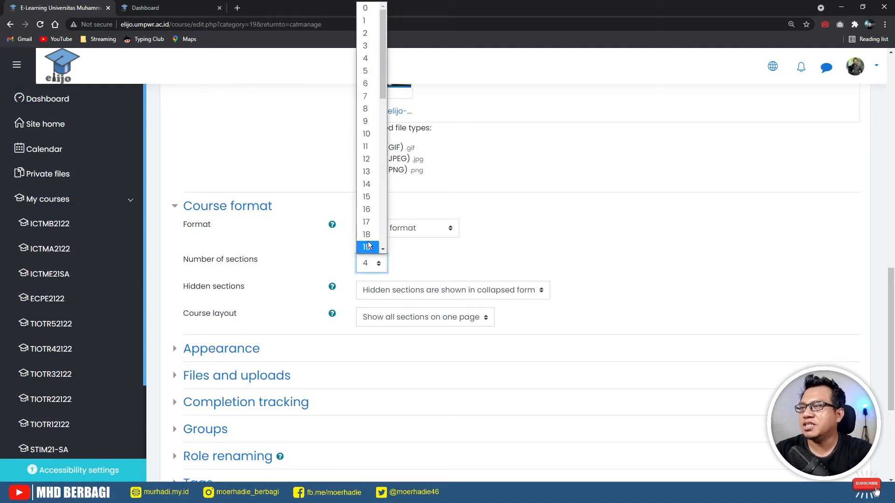
{"action": "left_click", "coordinate": [369, 211]}
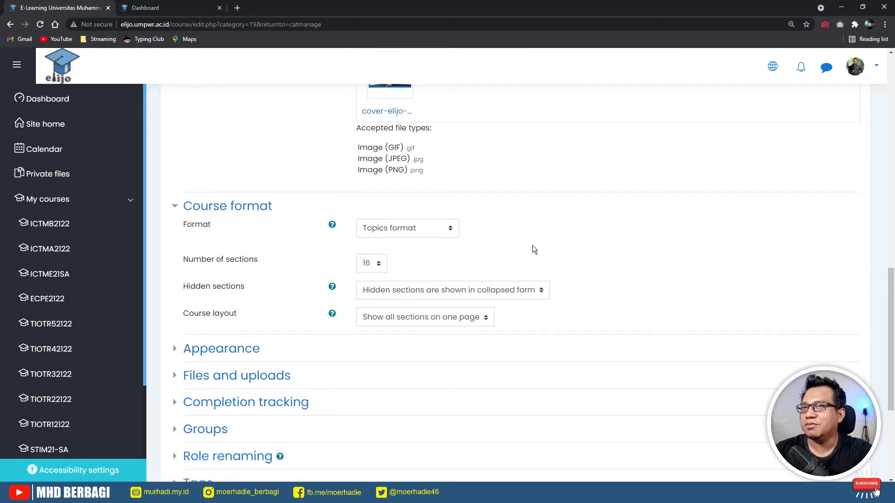
{"action": "left_click", "coordinate": [367, 274]}
{"action": "left_click", "coordinate": [368, 59]}
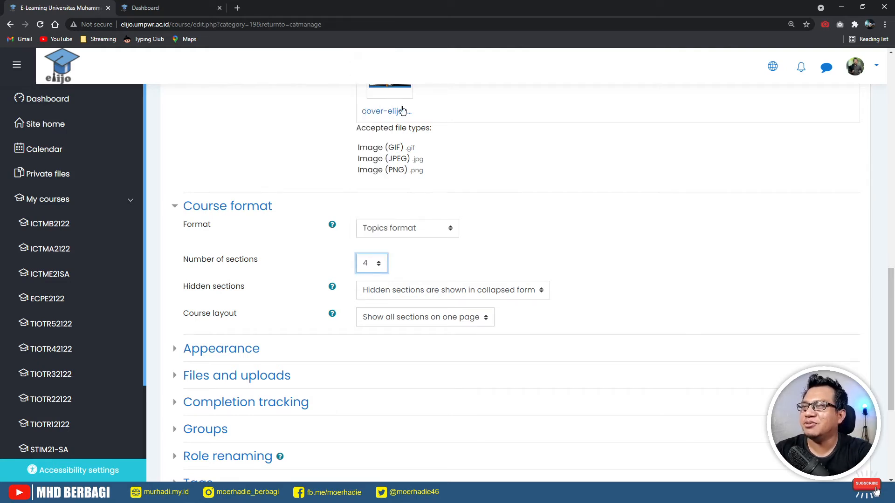
{"action": "left_click", "coordinate": [578, 249]}
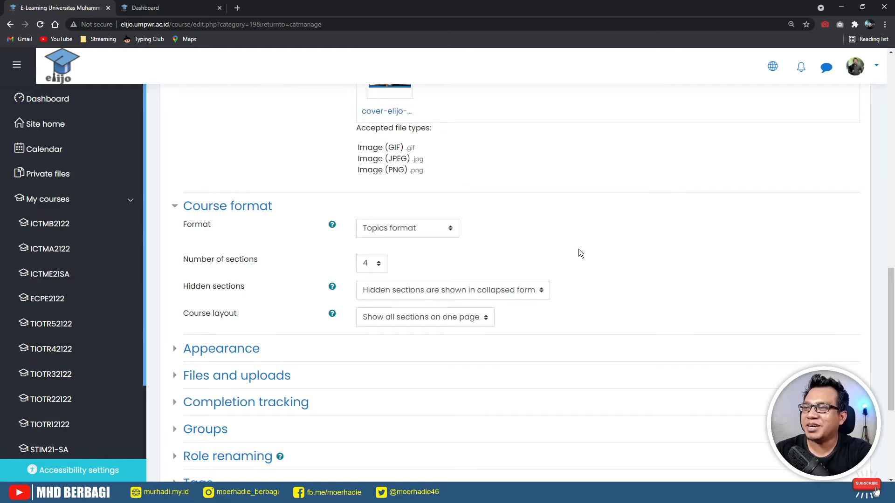
{"action": "scroll", "coordinate": [588, 283], "scroll_direction": "up", "scroll_amount": 5}
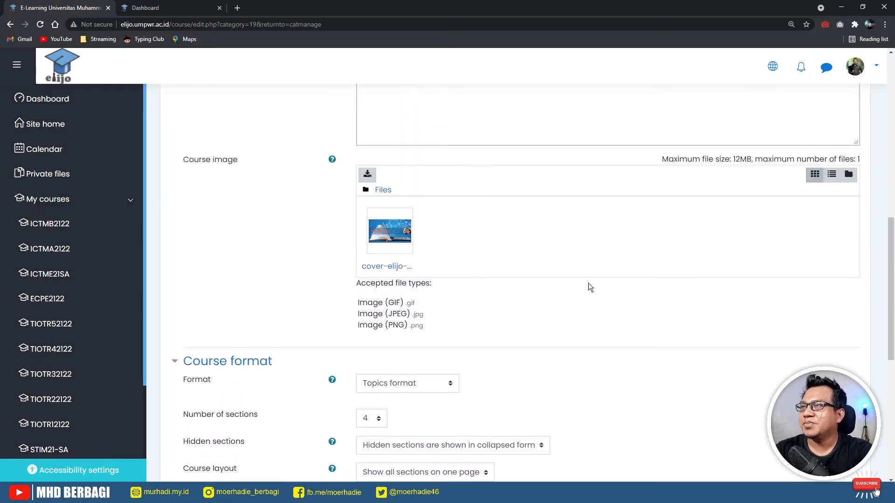
- Review the course form's fields, including the course summary text
{"action": "scroll", "coordinate": [588, 283], "scroll_direction": "up", "scroll_amount": 7}
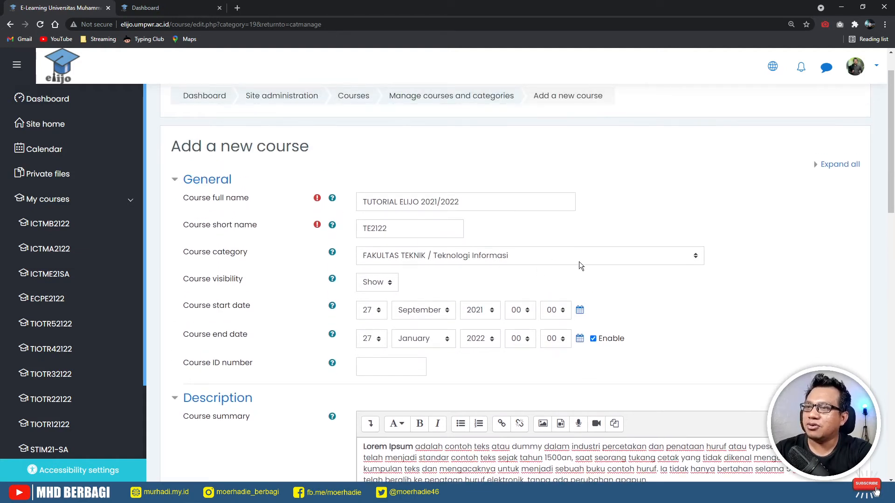
{"action": "scroll", "coordinate": [494, 276], "scroll_direction": "down", "scroll_amount": 2}
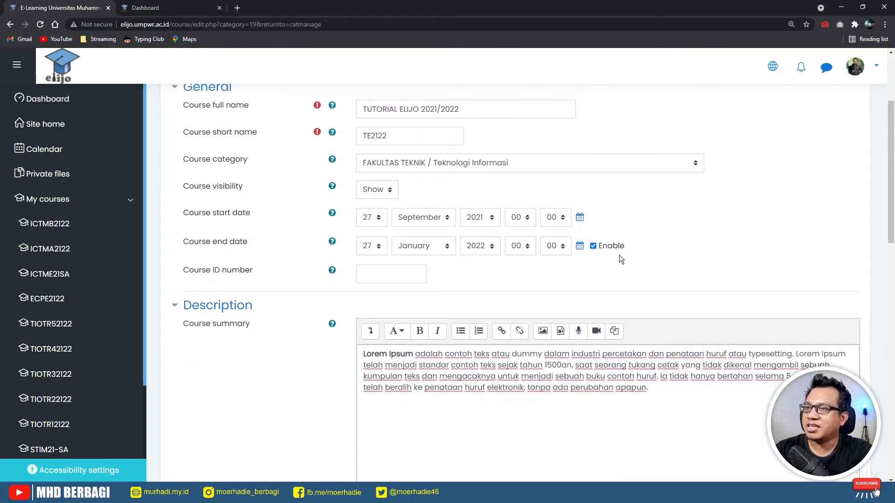
{"action": "scroll", "coordinate": [640, 279], "scroll_direction": "down", "scroll_amount": 3}
{"action": "left_click", "coordinate": [667, 259]}
{"action": "key", "text": "ctrl+a"}
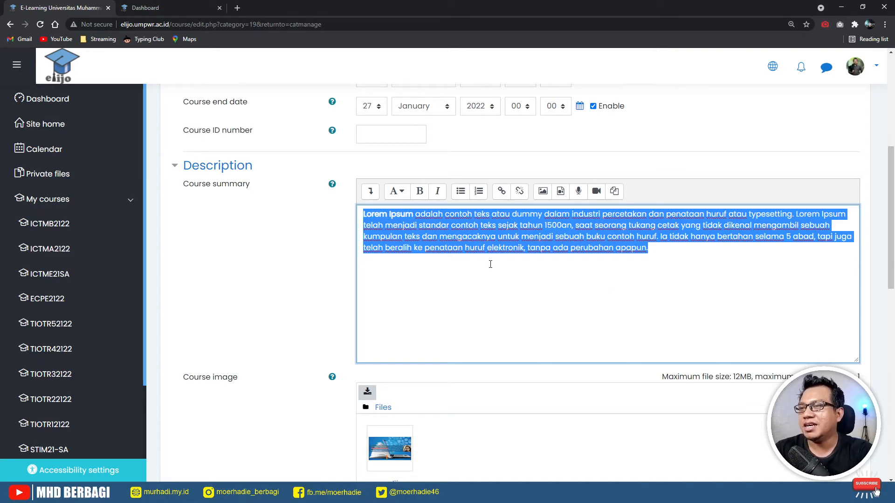
{"action": "scroll", "coordinate": [475, 293], "scroll_direction": "down", "scroll_amount": 3}
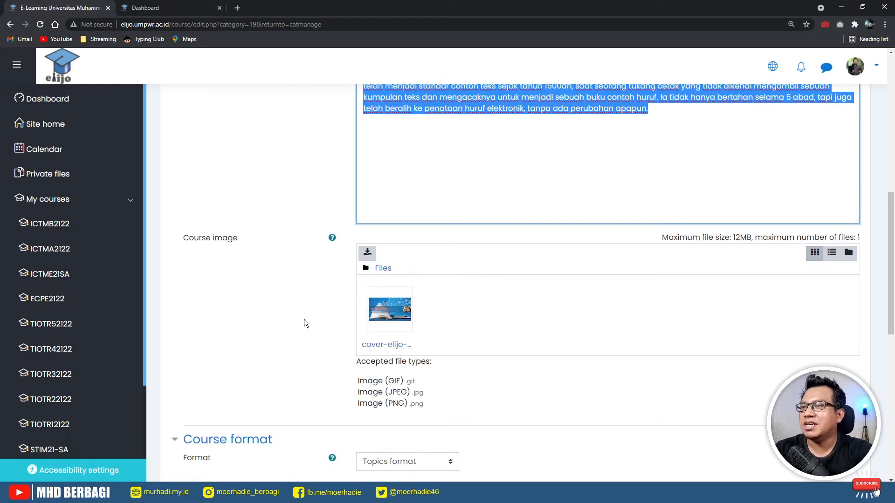
{"action": "scroll", "coordinate": [305, 322], "scroll_direction": "down", "scroll_amount": 8}
{"action": "scroll", "coordinate": [306, 323], "scroll_direction": "down", "scroll_amount": 1}
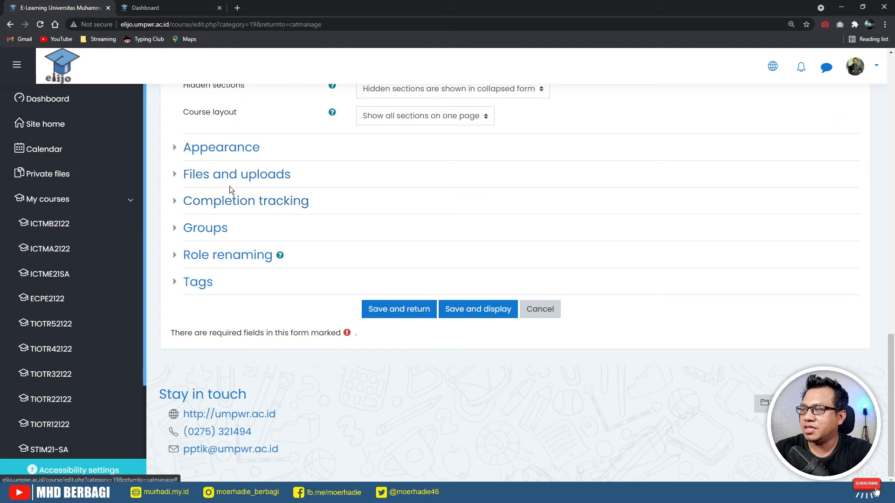
{"action": "scroll", "coordinate": [312, 228], "scroll_direction": "up", "scroll_amount": 1}
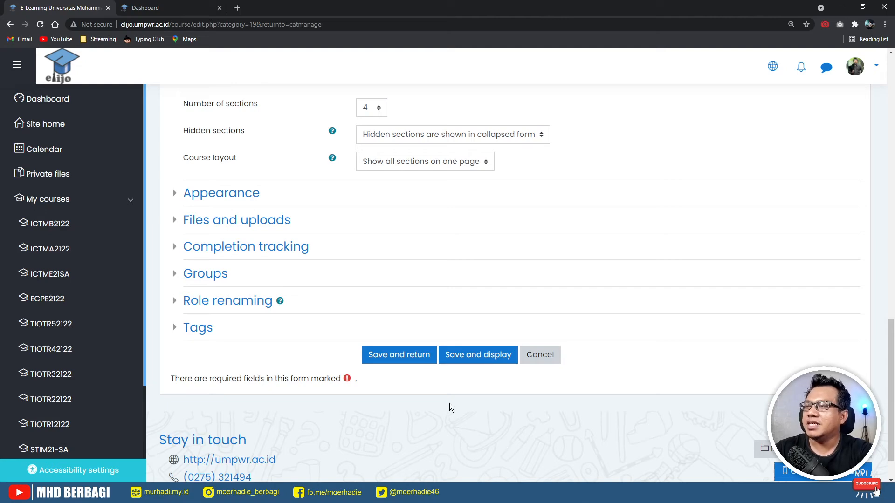
{"action": "scroll", "coordinate": [449, 403], "scroll_direction": "up", "scroll_amount": 10}
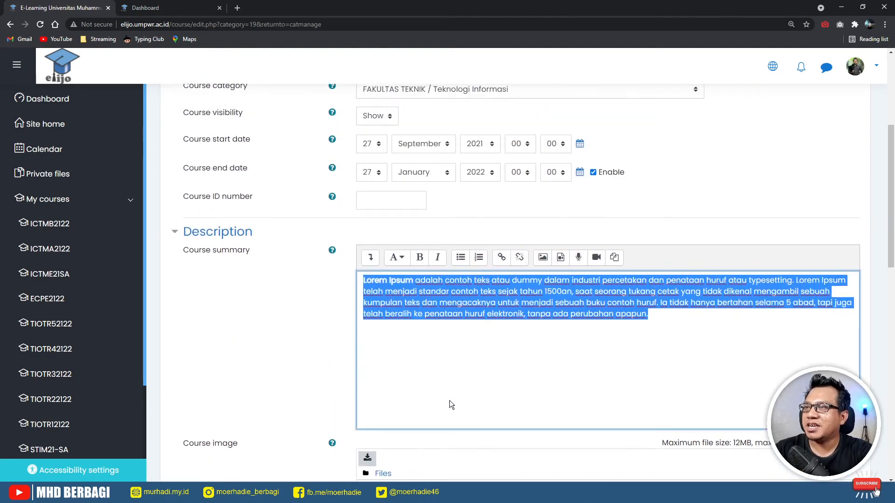
- Save the TUTORIAL ELIJO 2021/2022 course with Save and display
{"action": "left_click", "coordinate": [670, 332]}
{"action": "scroll", "coordinate": [611, 391], "scroll_direction": "down", "scroll_amount": 10}
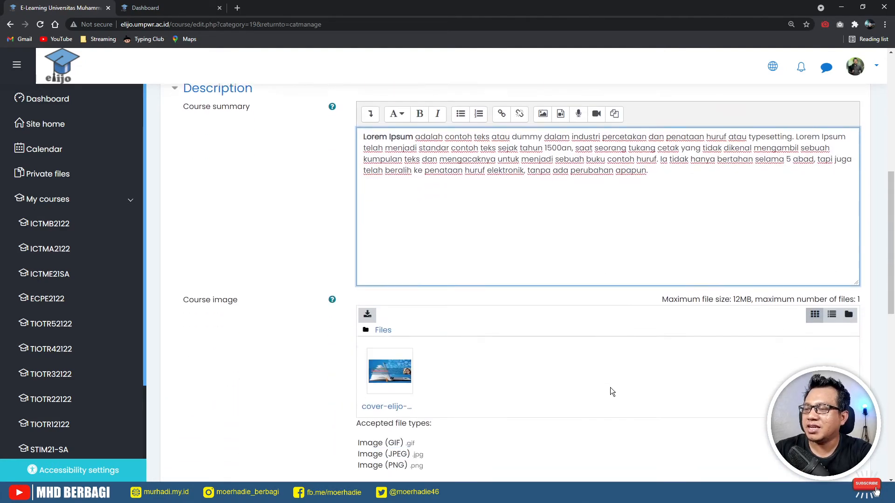
{"action": "scroll", "coordinate": [612, 391], "scroll_direction": "down", "scroll_amount": 1}
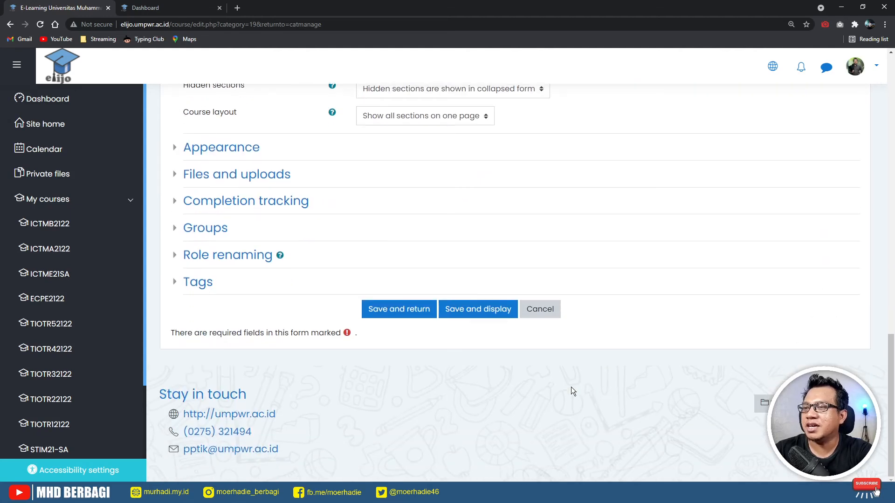
{"action": "left_click", "coordinate": [470, 311]}
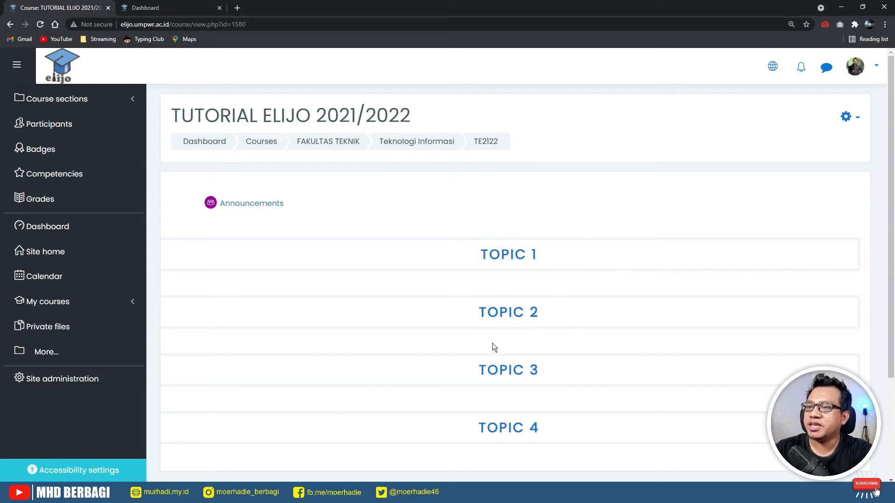
- Check Topics 1–4 on the new course page, then go to Site home
{"action": "scroll", "coordinate": [505, 410], "scroll_direction": "down", "scroll_amount": 2}
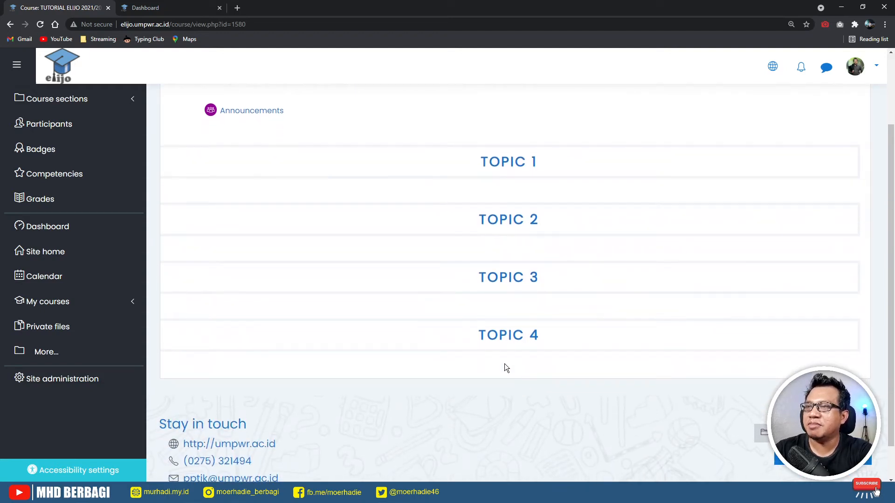
{"action": "scroll", "coordinate": [471, 228], "scroll_direction": "up", "scroll_amount": 2}
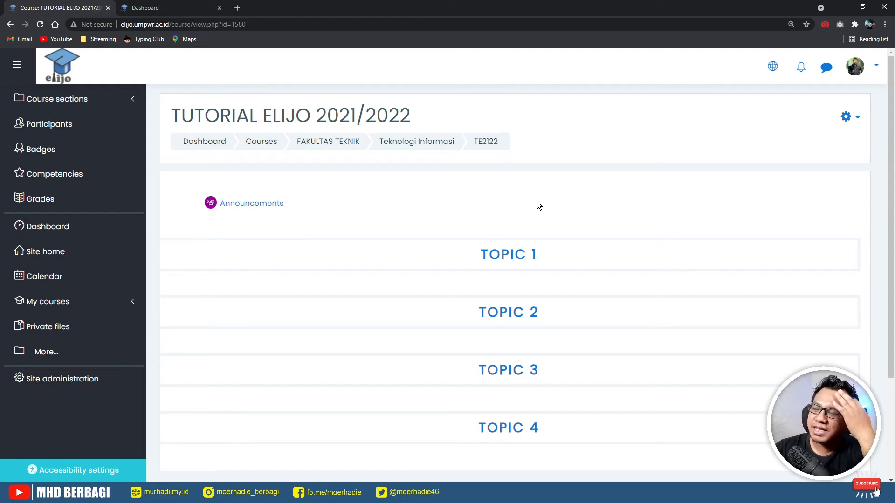
{"action": "left_click", "coordinate": [113, 254]}
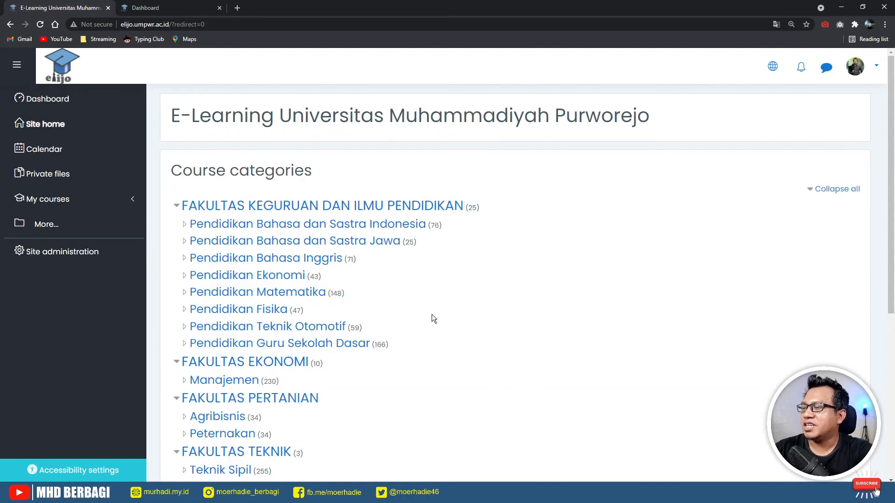
- Open TUTORIAL ELIJO 2021/2022 from the Teknologi Informasi course category
{"action": "scroll", "coordinate": [431, 315], "scroll_direction": "down", "scroll_amount": 4}
{"action": "left_click", "coordinate": [244, 307]}
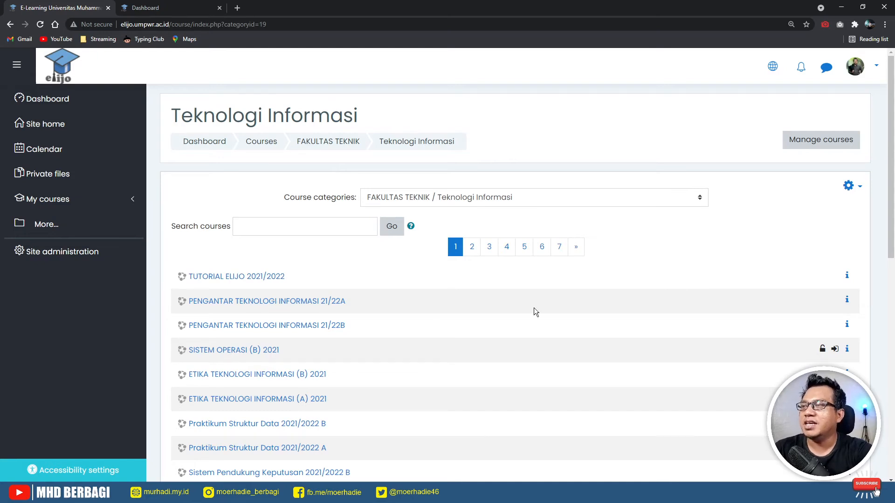
{"action": "left_click", "coordinate": [226, 276]}
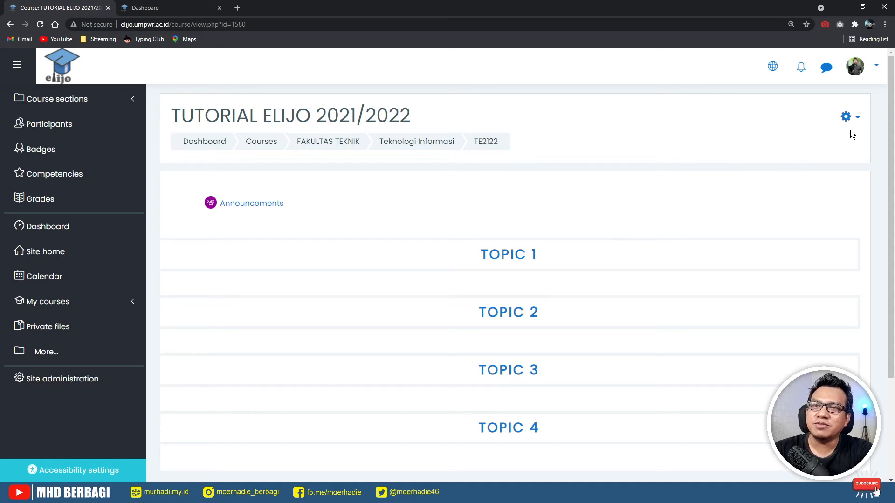
- Open the course's Enrolment methods page through More... and the Users tab
{"action": "left_click", "coordinate": [860, 119]}
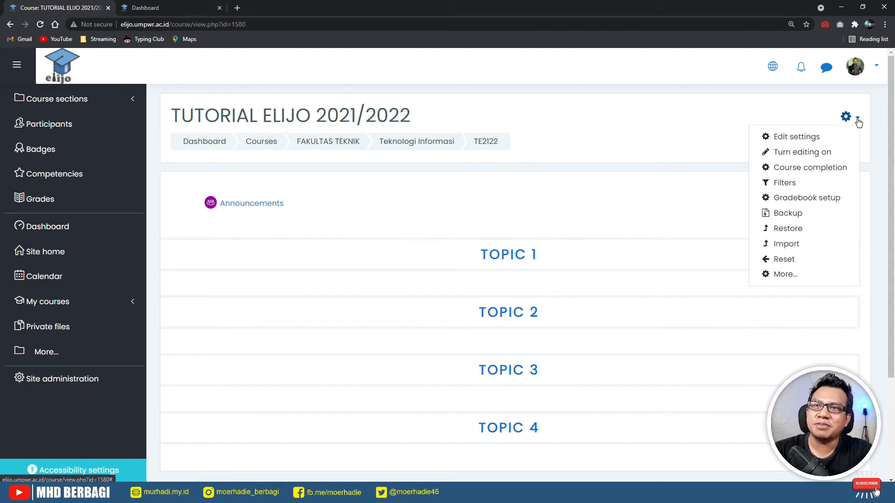
{"action": "left_click", "coordinate": [785, 275]}
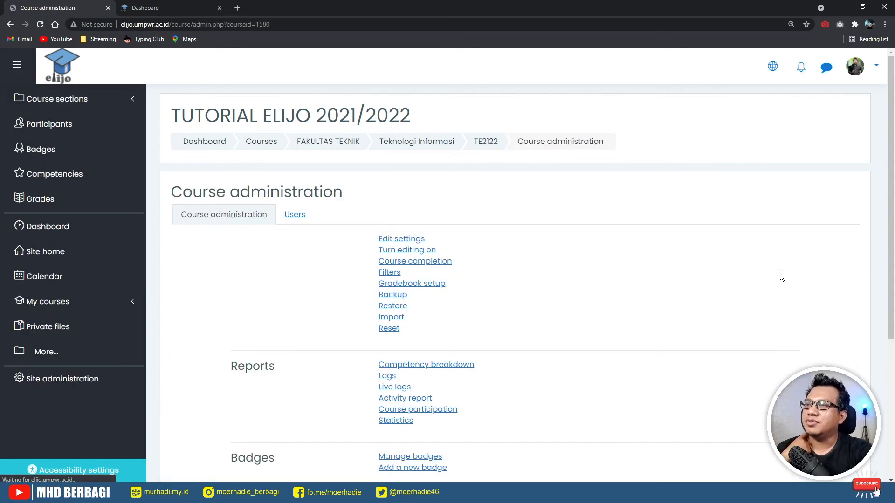
{"action": "left_click", "coordinate": [299, 221]}
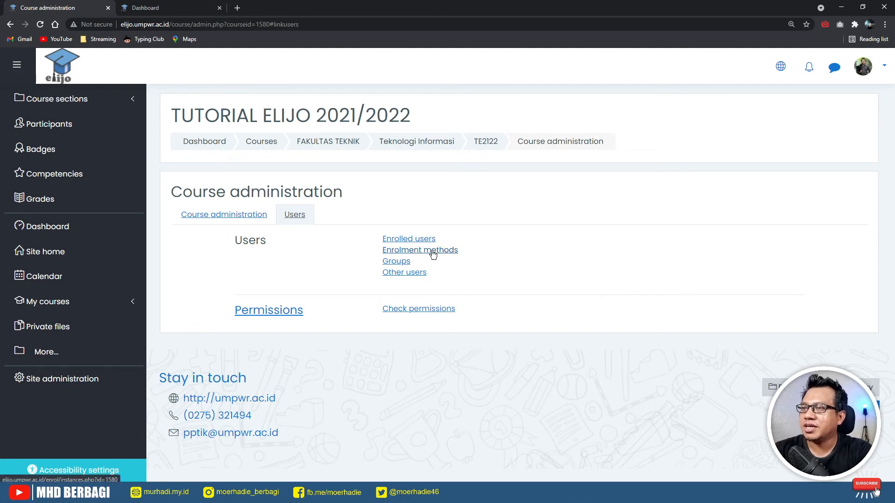
{"action": "left_click", "coordinate": [443, 252]}
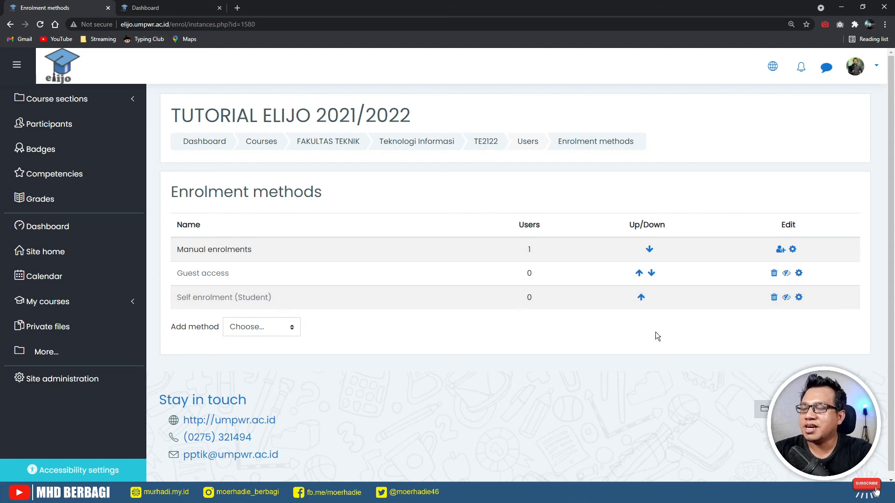
- Edit Self enrolment and set Allow existing enrolments to Yes
{"action": "left_click", "coordinate": [798, 297]}
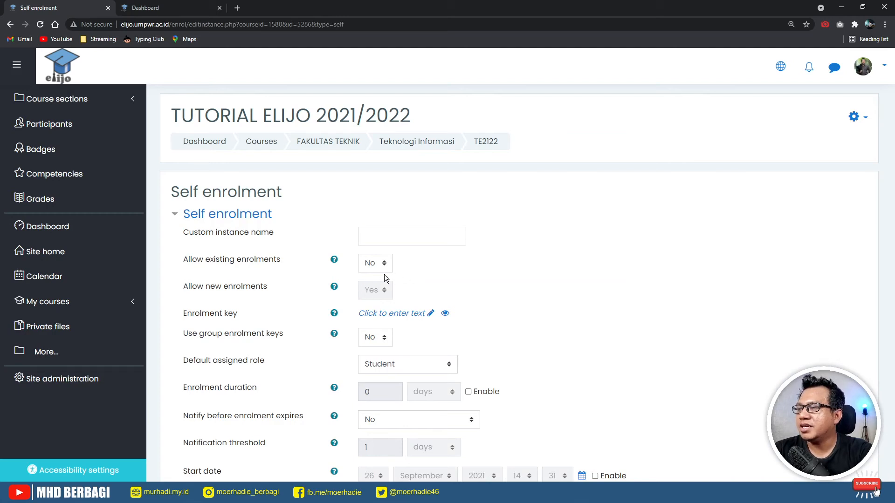
{"action": "left_click", "coordinate": [368, 266]}
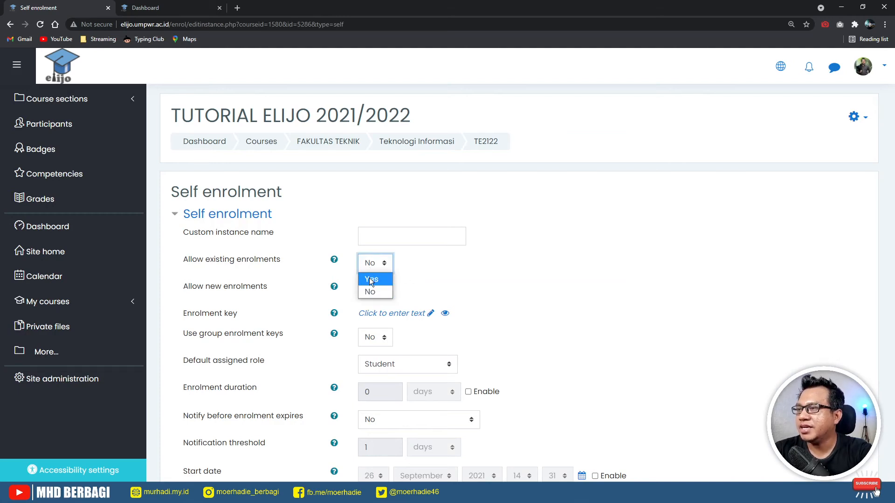
{"action": "left_click", "coordinate": [370, 280]}
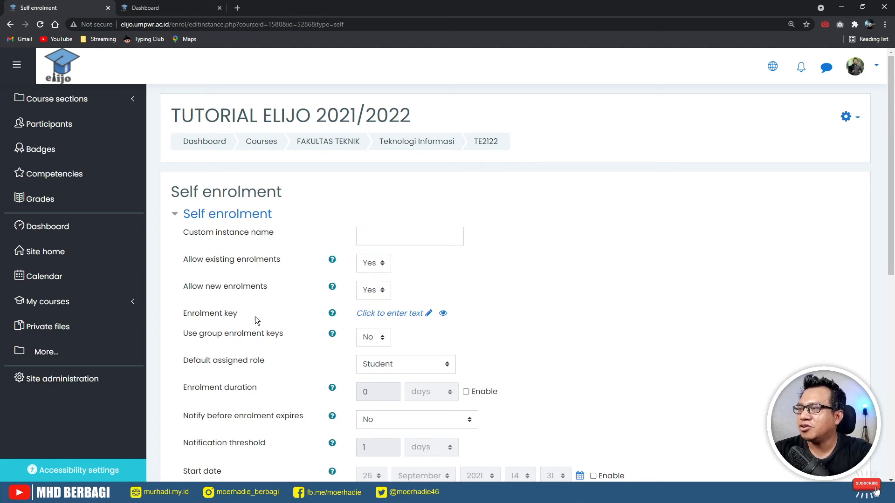
{"action": "left_click", "coordinate": [398, 315]}
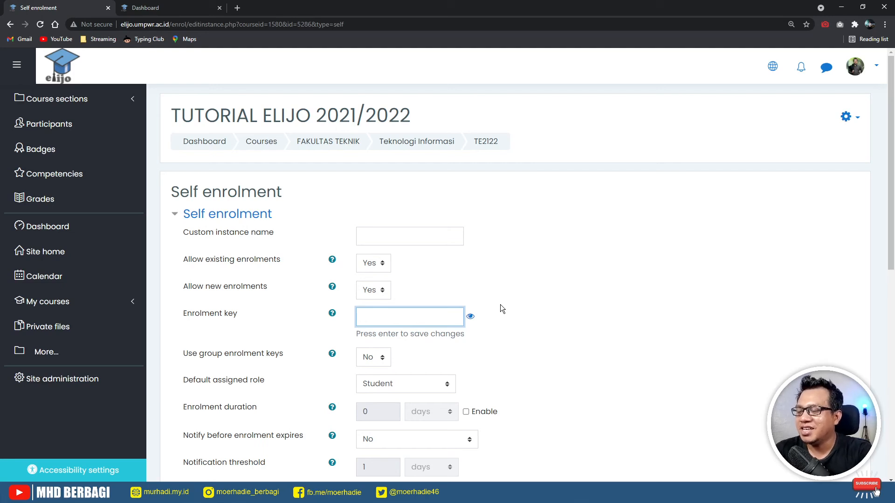
{"action": "left_click", "coordinate": [490, 320]}
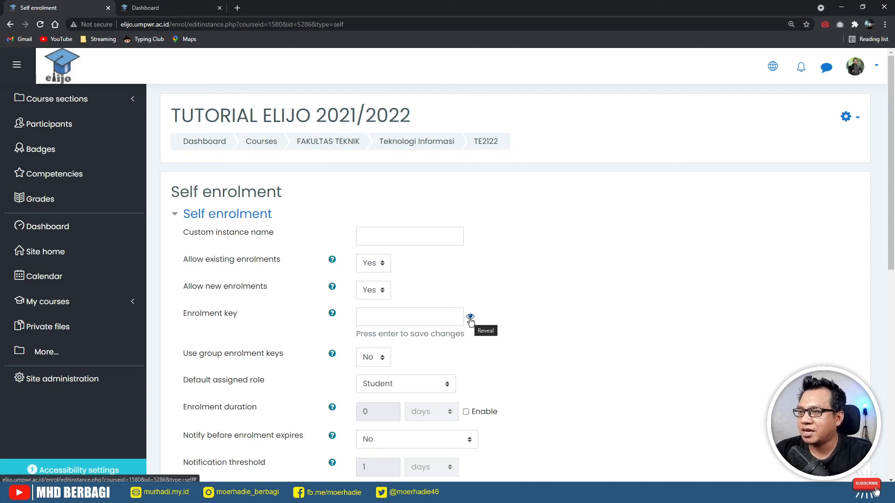
{"action": "left_click", "coordinate": [433, 322]}
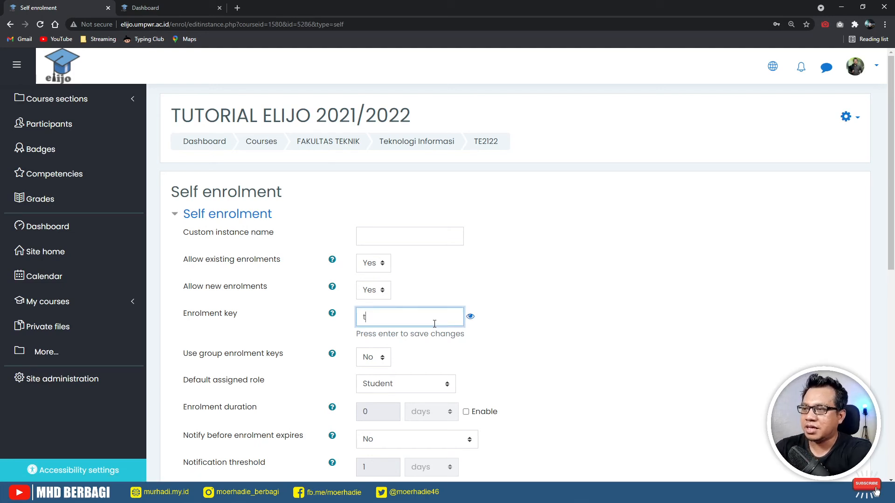
{"action": "key", "text": "BackSpace"}
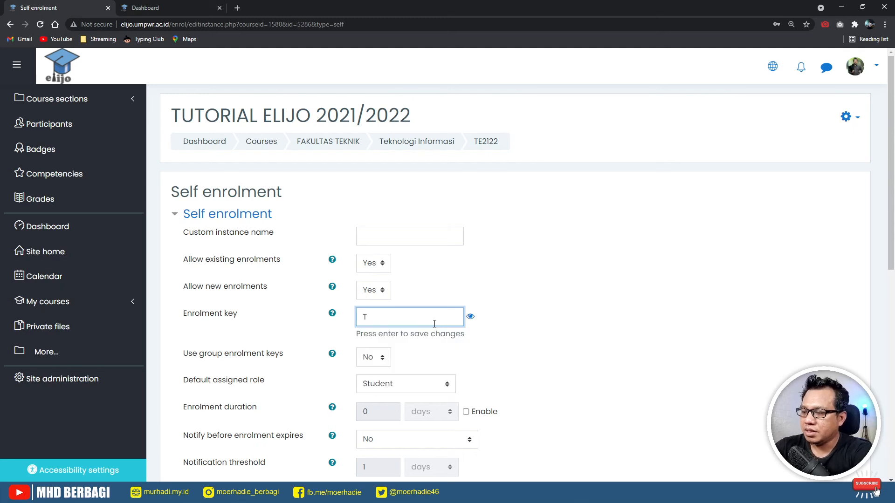
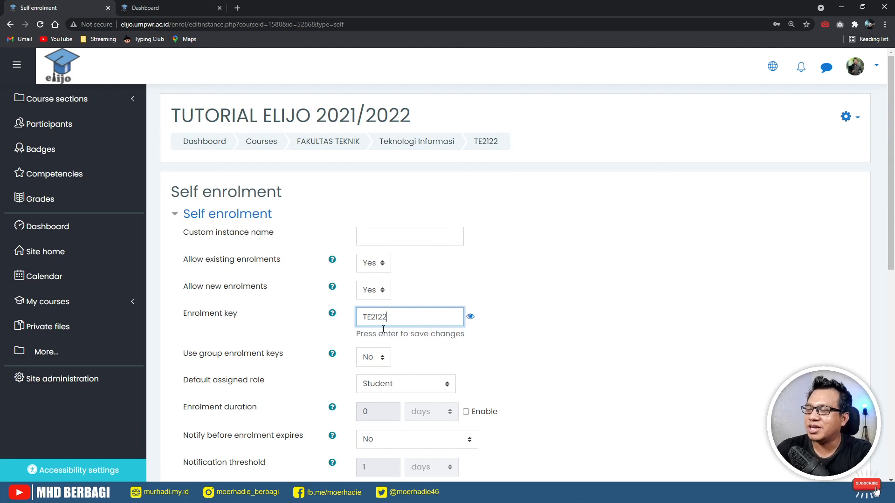
{"action": "key", "text": "Return"}
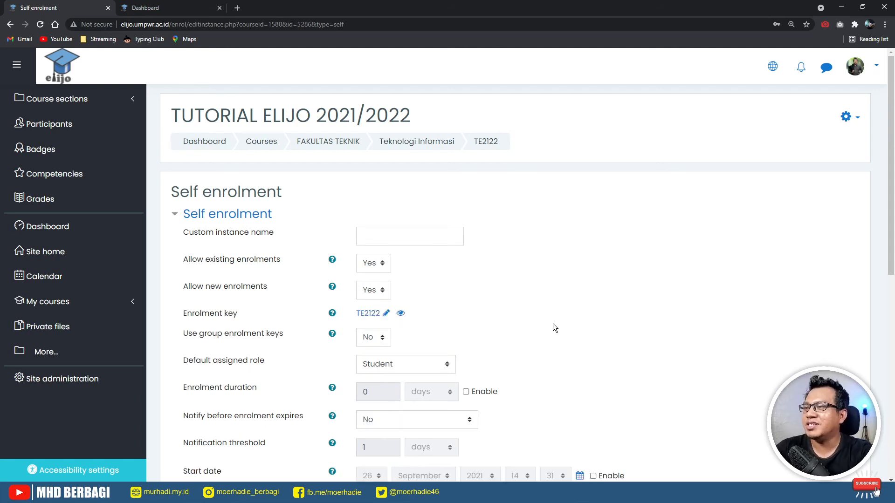
{"action": "scroll", "coordinate": [552, 324], "scroll_direction": "down", "scroll_amount": 9}
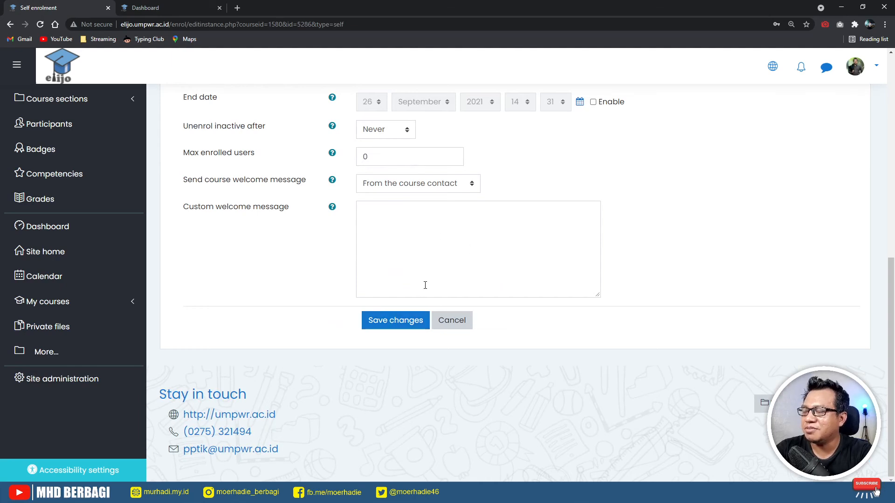
{"action": "scroll", "coordinate": [418, 326], "scroll_direction": "up", "scroll_amount": 1}
- Save the self enrolment settings, toggle it off and on, and move it to the top
{"action": "left_click", "coordinate": [395, 366]}
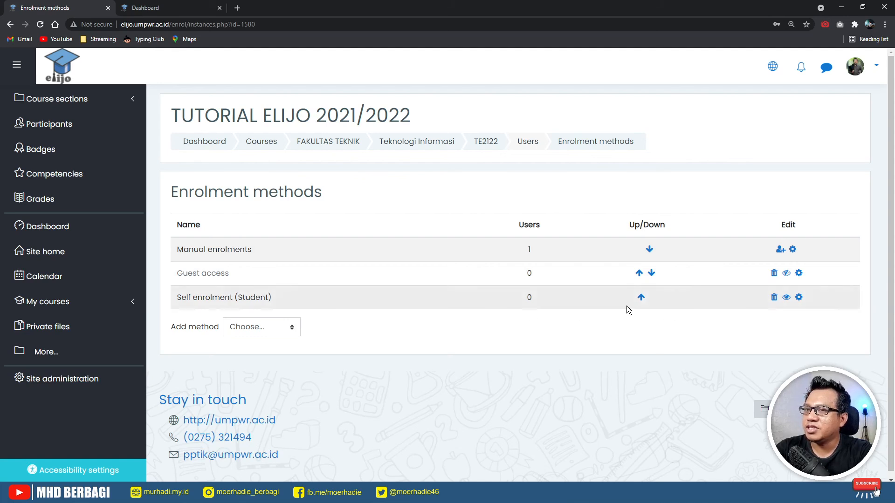
{"action": "left_click", "coordinate": [787, 300]}
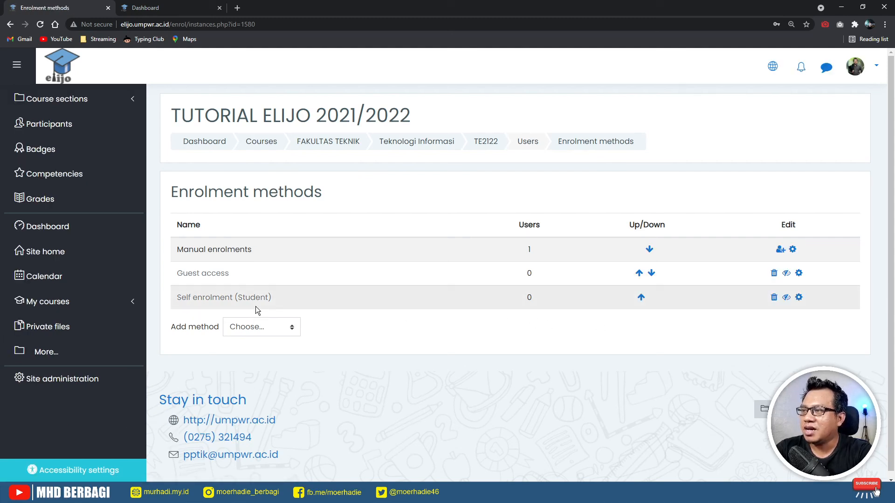
{"action": "left_click", "coordinate": [787, 298]}
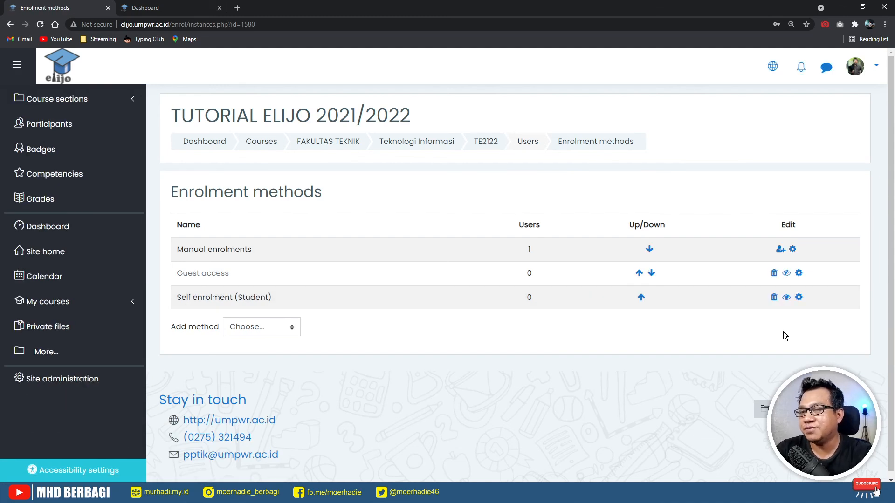
{"action": "left_click", "coordinate": [641, 299]}
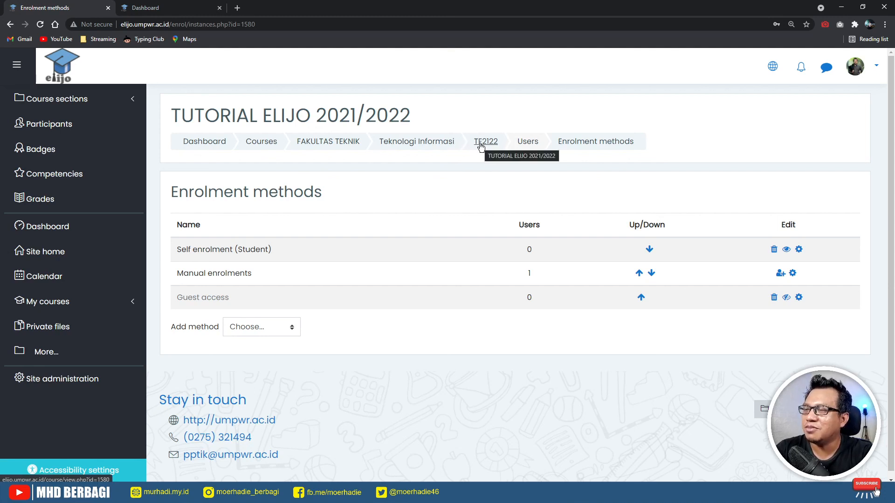
- Go via Site home and Teknologi Informasi back to TUTORIAL ELIJO 2021/2022
{"action": "left_click", "coordinate": [481, 144]}
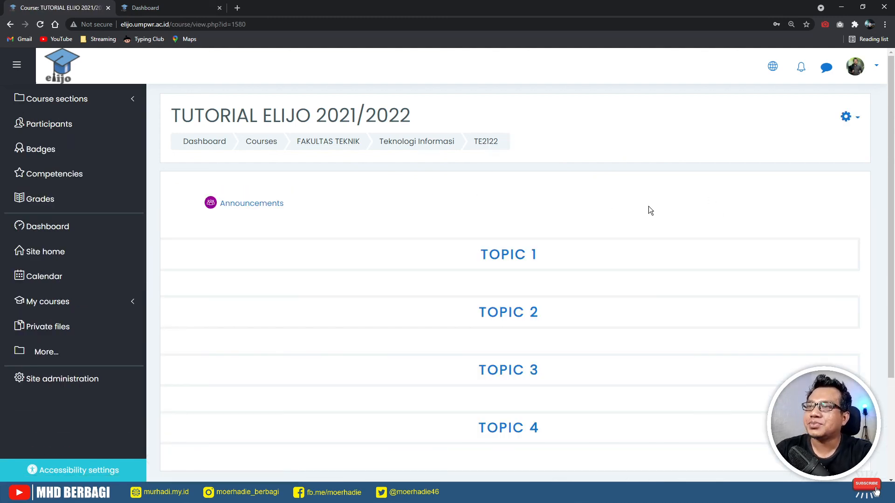
{"action": "left_click", "coordinate": [54, 258]}
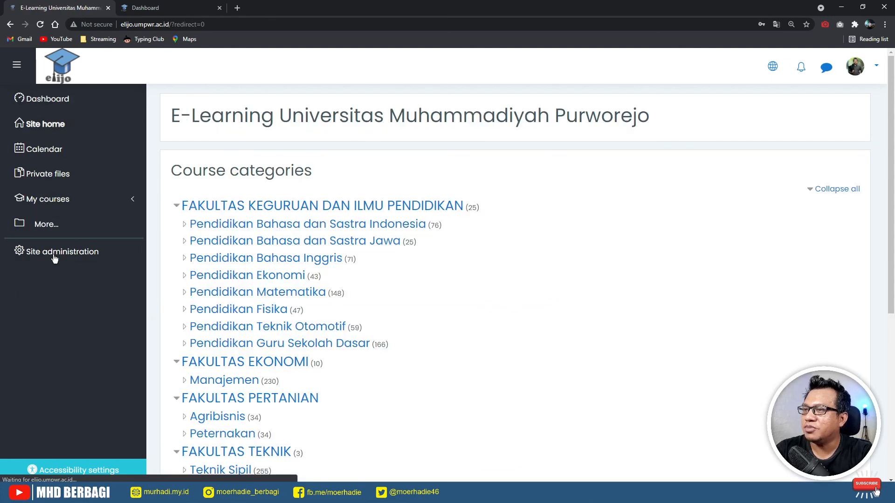
{"action": "scroll", "coordinate": [210, 354], "scroll_direction": "down", "scroll_amount": 3}
{"action": "left_click", "coordinate": [196, 348]}
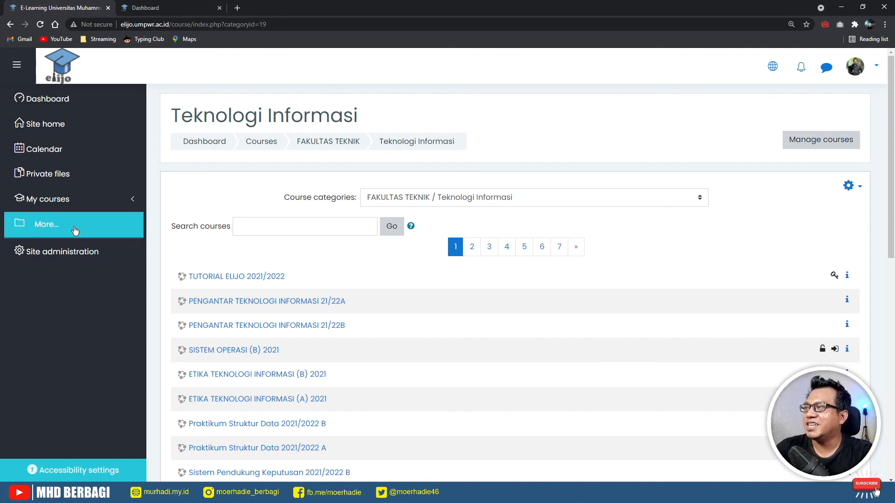
{"action": "left_click", "coordinate": [228, 280]}
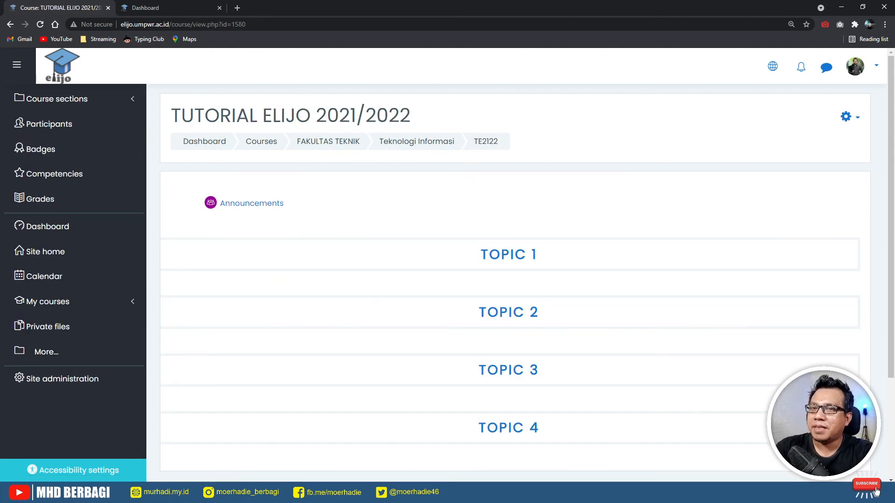